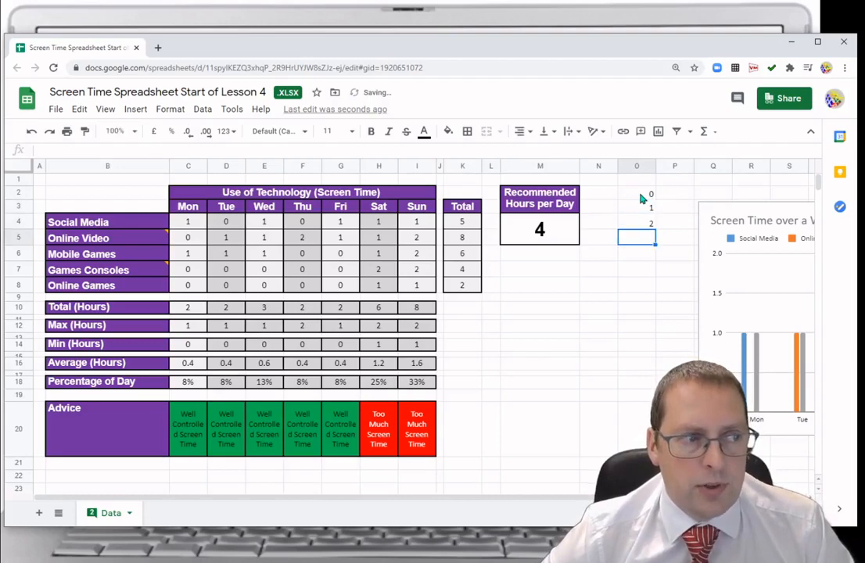
Fill column O with a list of hour values from 0 to 18, starting at cell O2.
{"action": "type", "text": "4"}
{"action": "key", "text": "Return"}
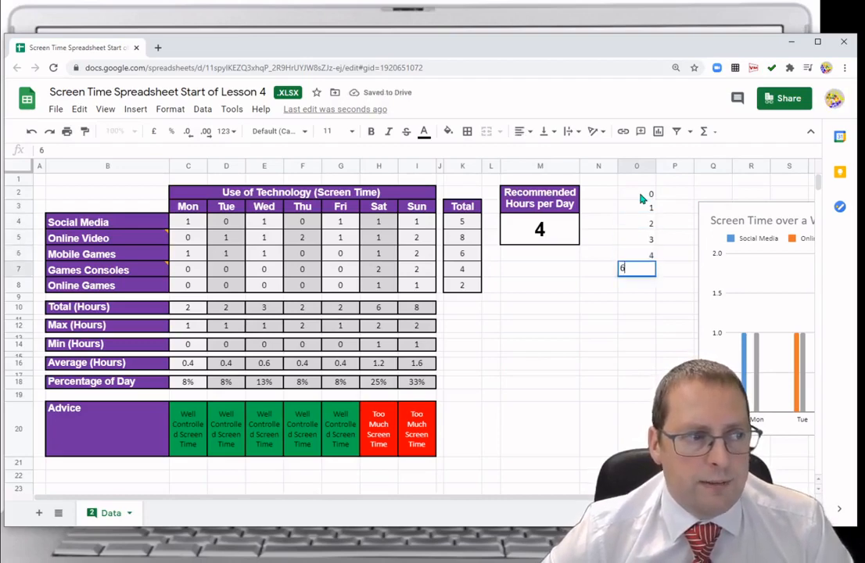
{"action": "type", "text": "5"}
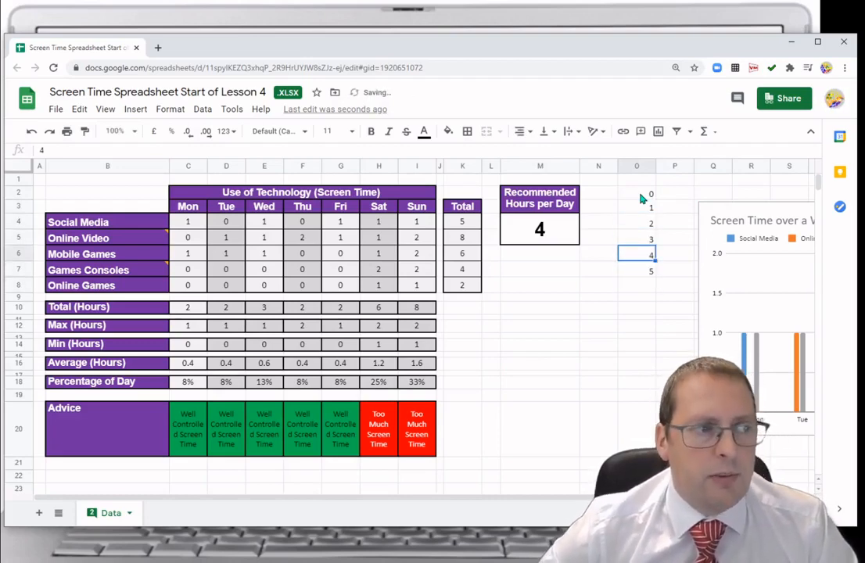
{"action": "left_click_drag", "start_coordinate": [640, 196], "coordinate": [651, 407]}
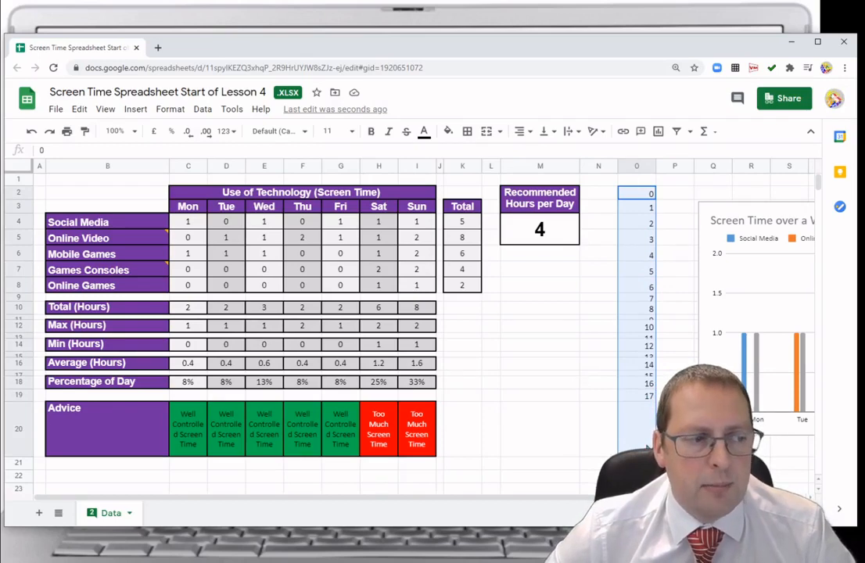
{"action": "left_click", "coordinate": [540, 362]}
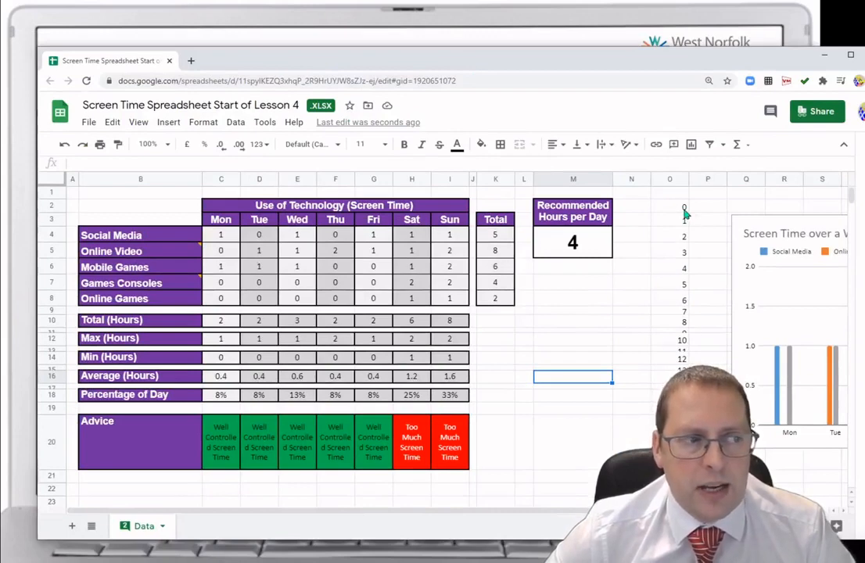
Open data validation for the daily usage cells C4:I8 and set the criteria to List from a range.
{"action": "left_click", "coordinate": [230, 240]}
{"action": "left_click_drag", "start_coordinate": [230, 242], "coordinate": [448, 304]}
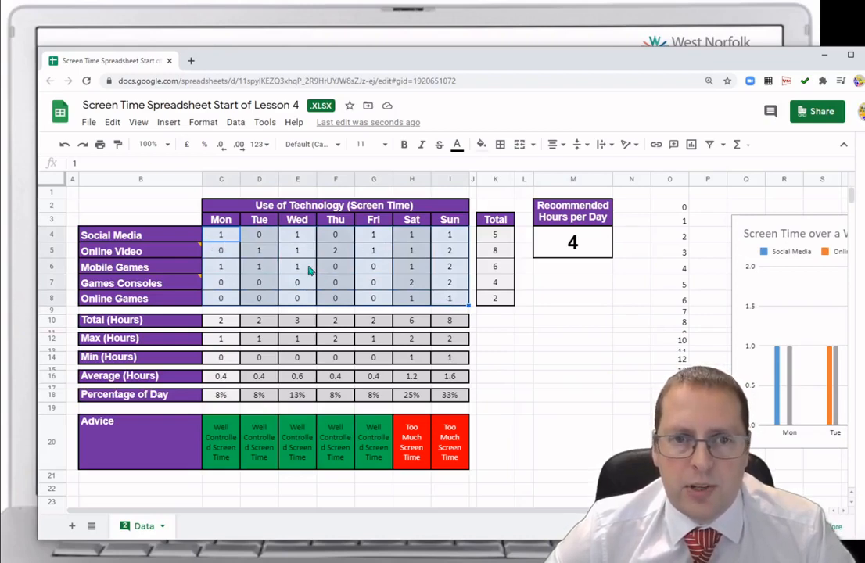
{"action": "left_click", "coordinate": [235, 123]}
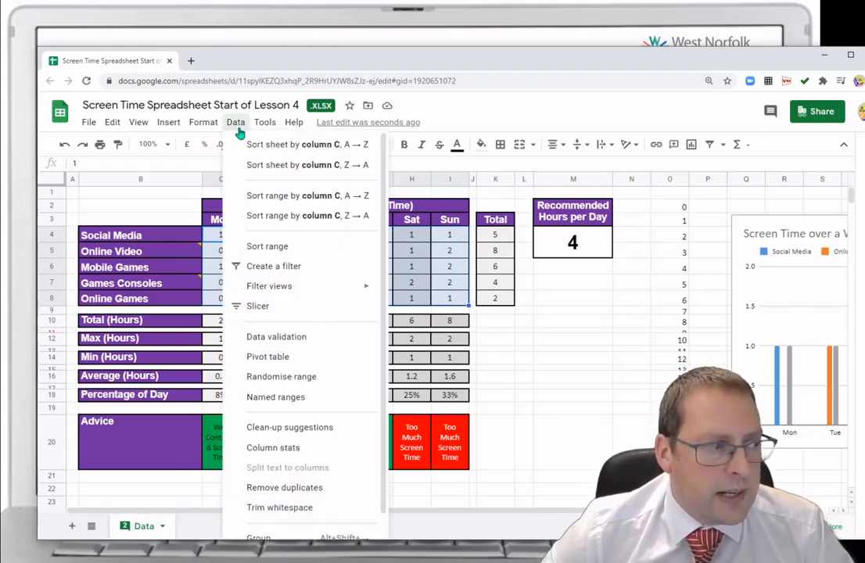
{"action": "left_click", "coordinate": [278, 337]}
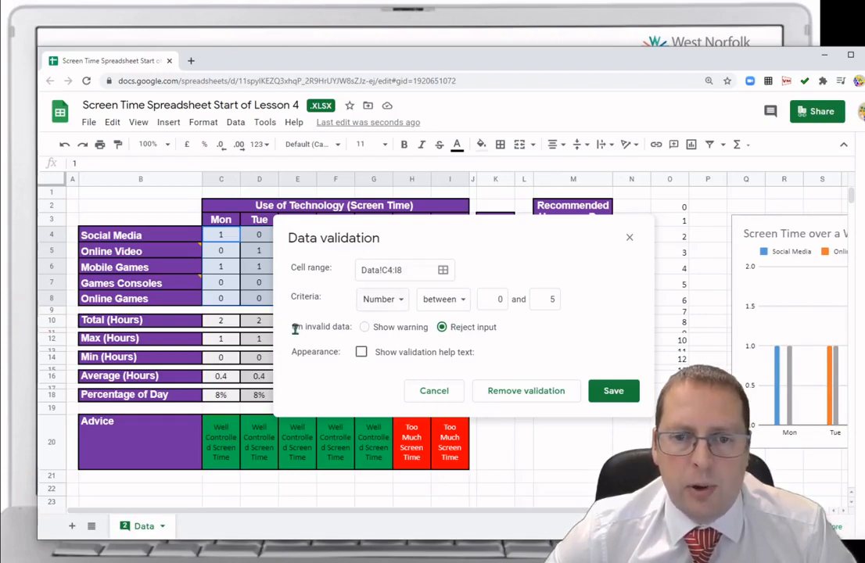
{"action": "left_click", "coordinate": [402, 303]}
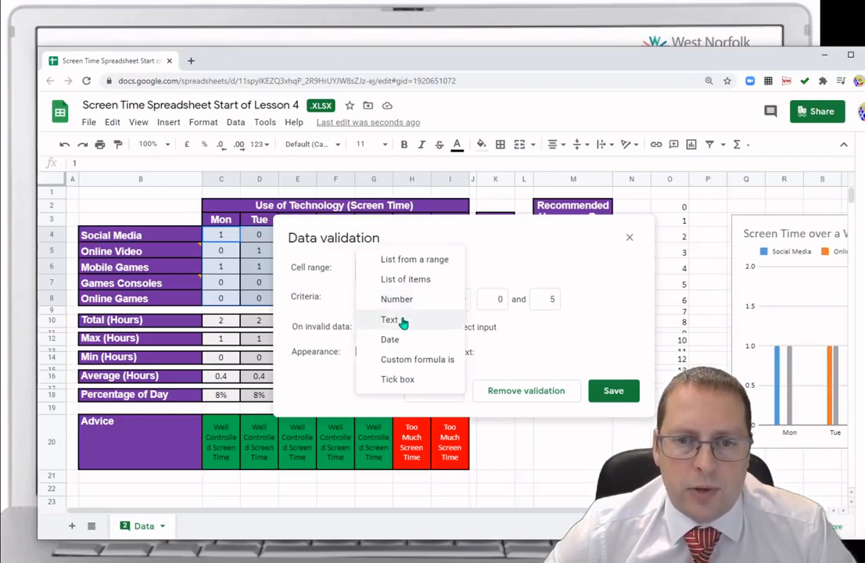
{"action": "left_click", "coordinate": [404, 262]}
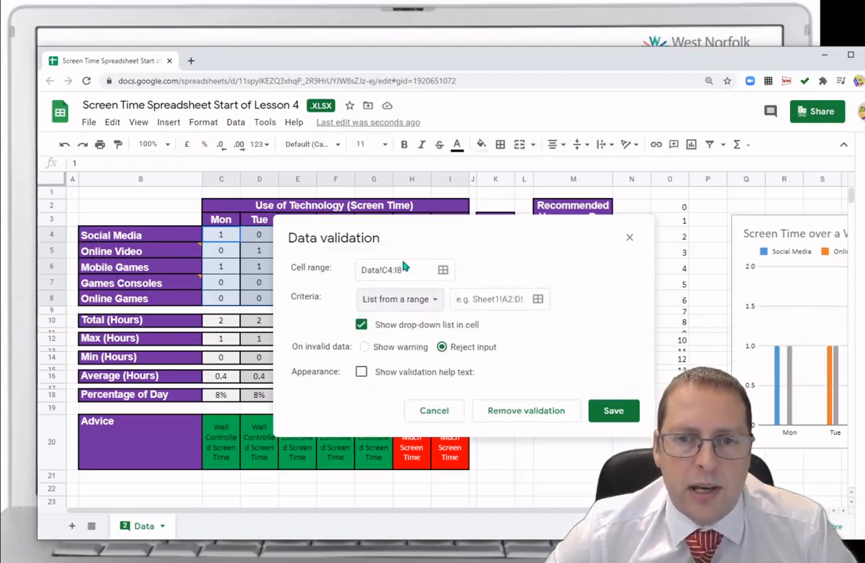
Set the validation source range to O2:O20 and save the drop-down rule.
{"action": "left_click", "coordinate": [538, 299]}
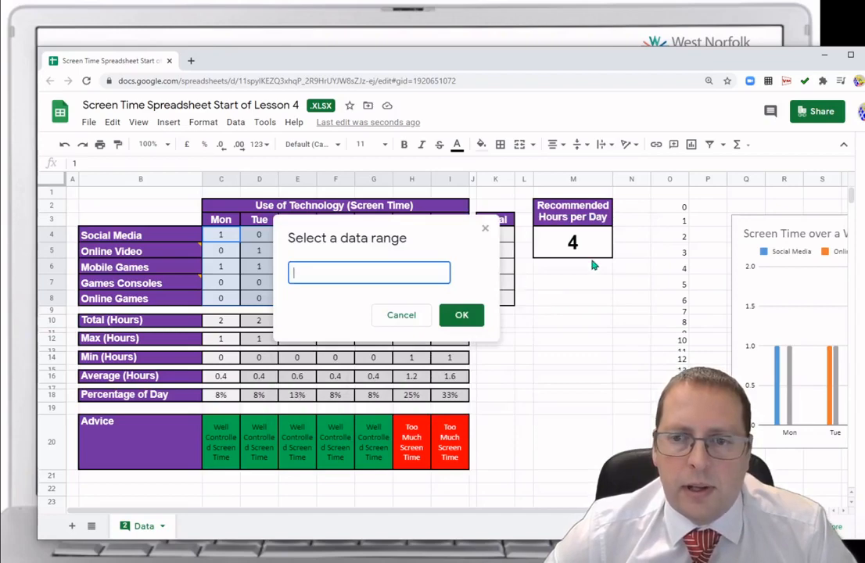
{"action": "left_click_drag", "start_coordinate": [667, 208], "coordinate": [665, 442]}
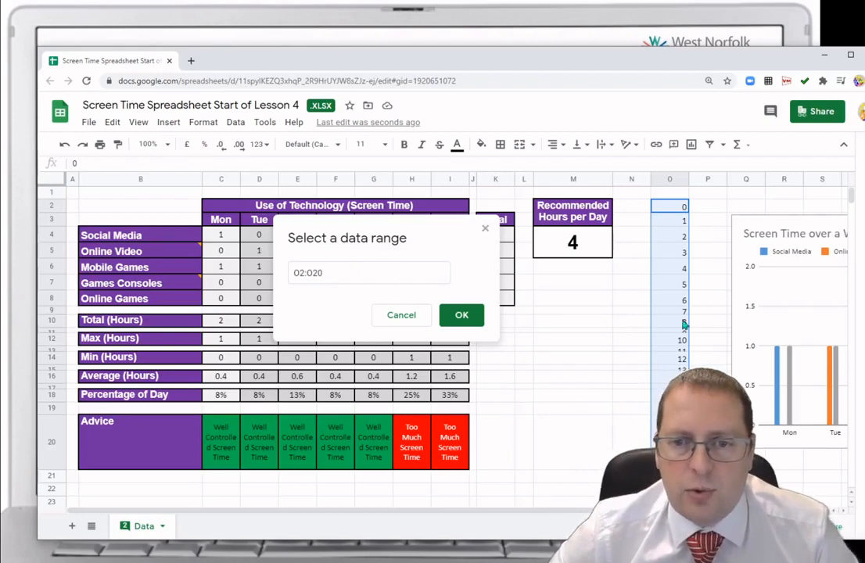
{"action": "left_click", "coordinate": [461, 323]}
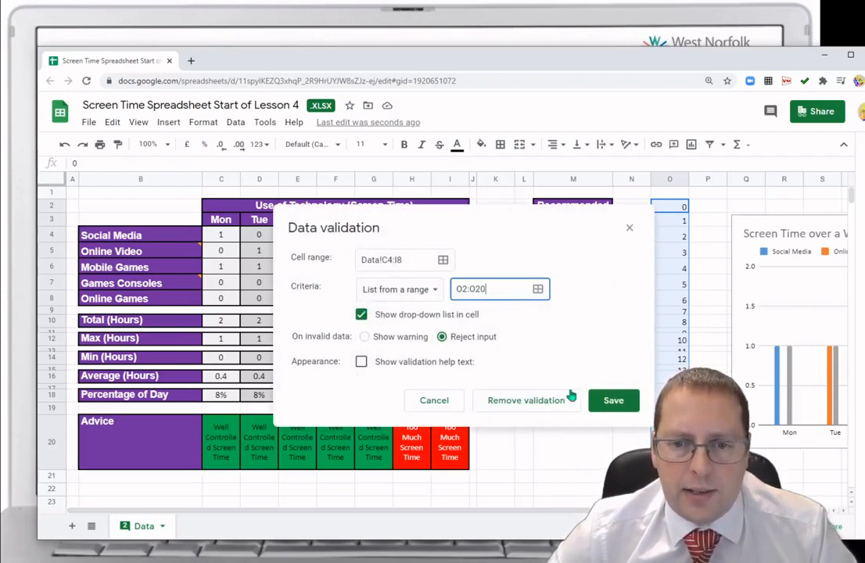
{"action": "left_click", "coordinate": [610, 401]}
{"action": "left_click", "coordinate": [525, 339]}
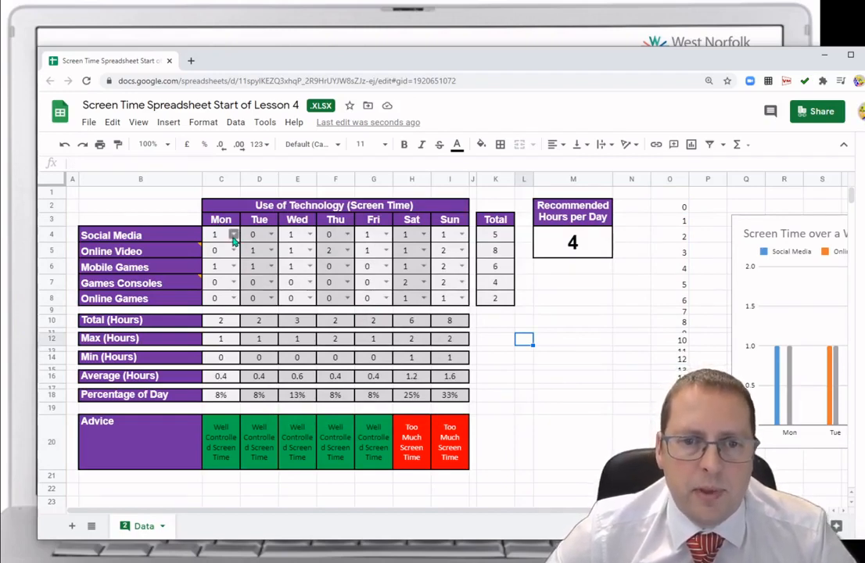
Use the new drop-down lists to set Monday's Social Media to 2 and Online Video to 4.
{"action": "left_click", "coordinate": [233, 236]}
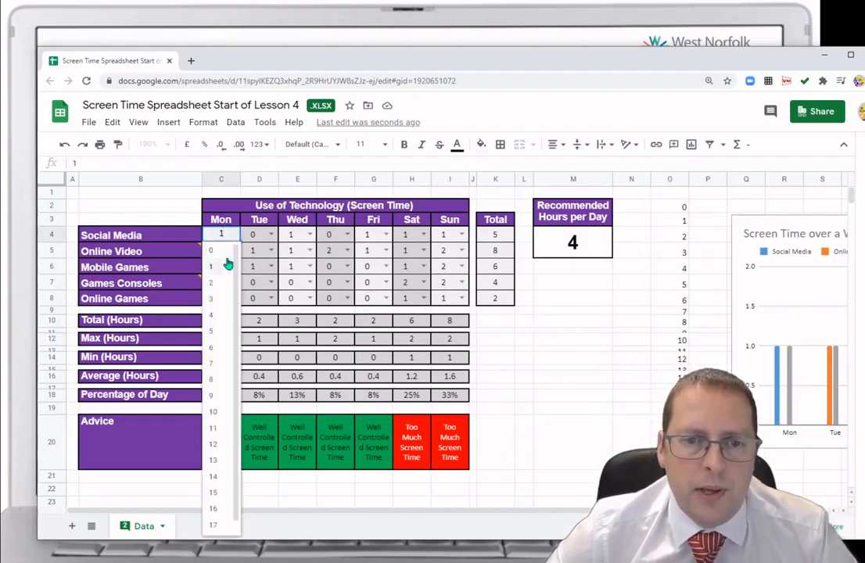
{"action": "left_click", "coordinate": [217, 284]}
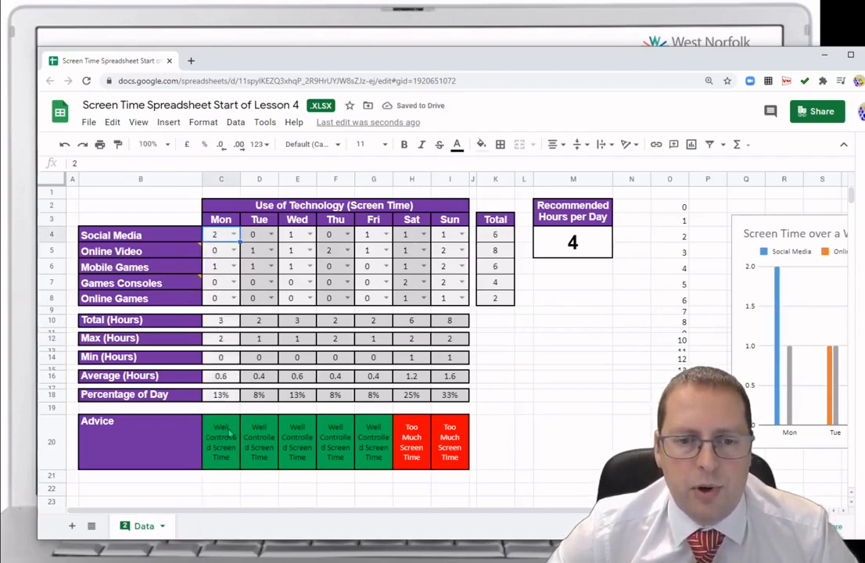
{"action": "left_click", "coordinate": [233, 250]}
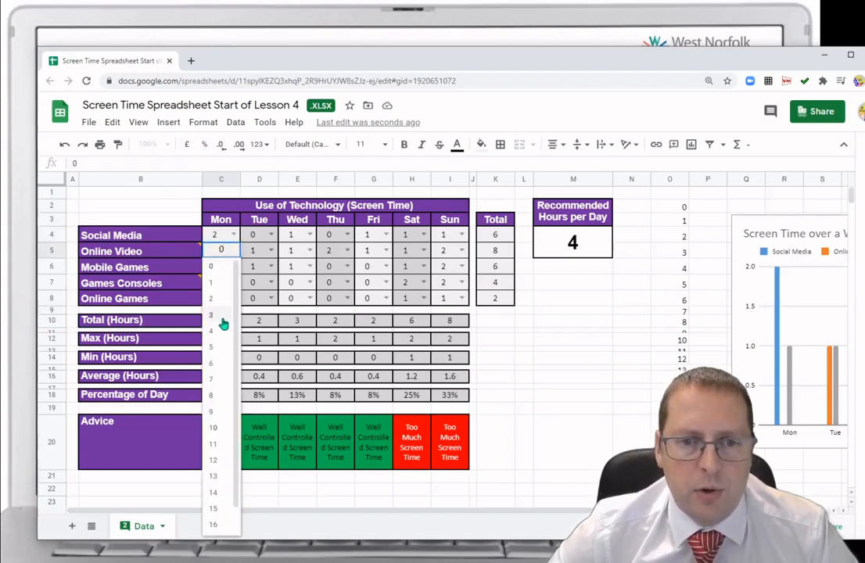
{"action": "left_click", "coordinate": [530, 344]}
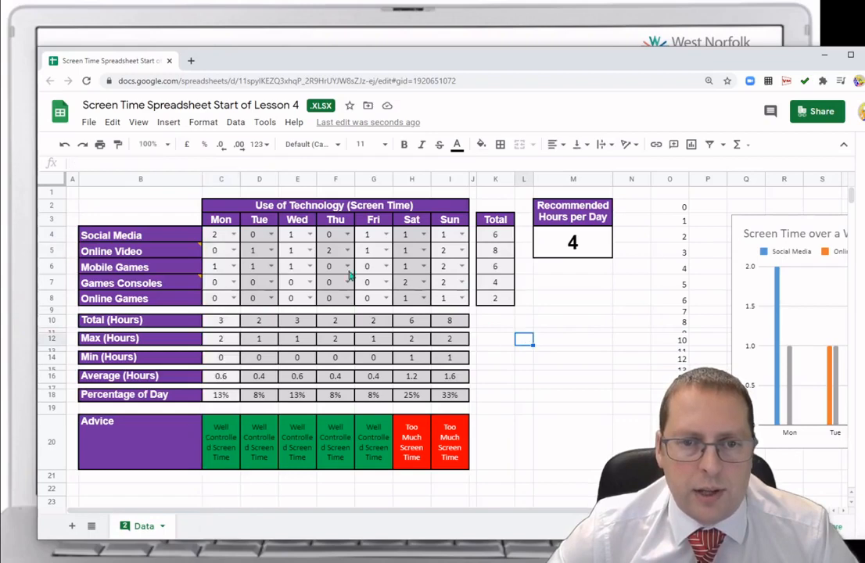
{"action": "left_click", "coordinate": [235, 252]}
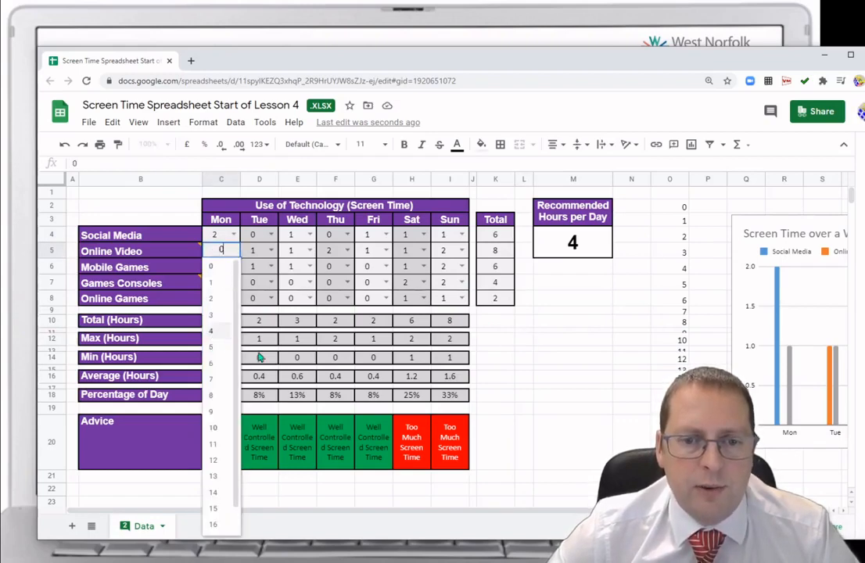
{"action": "left_click", "coordinate": [232, 333]}
{"action": "left_click", "coordinate": [538, 398]}
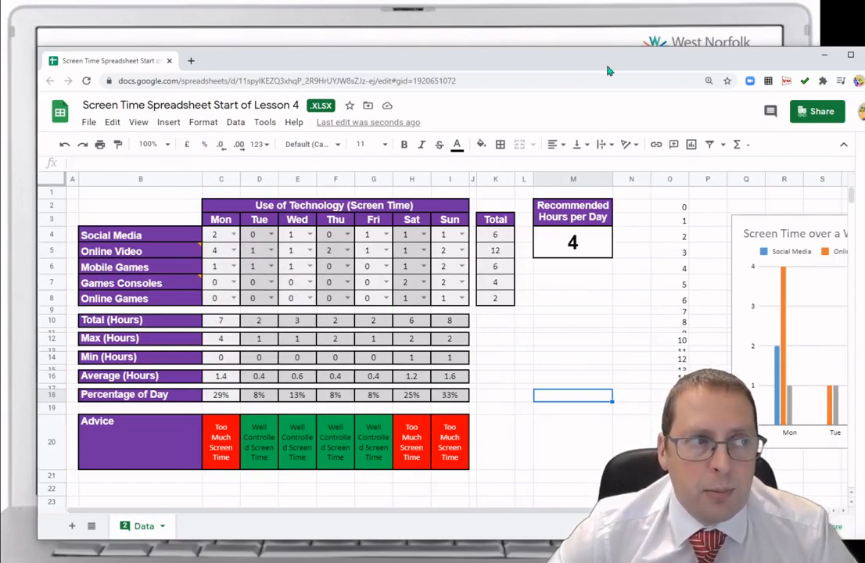
{"action": "left_click_drag", "start_coordinate": [606, 66], "coordinate": [864, 485]}
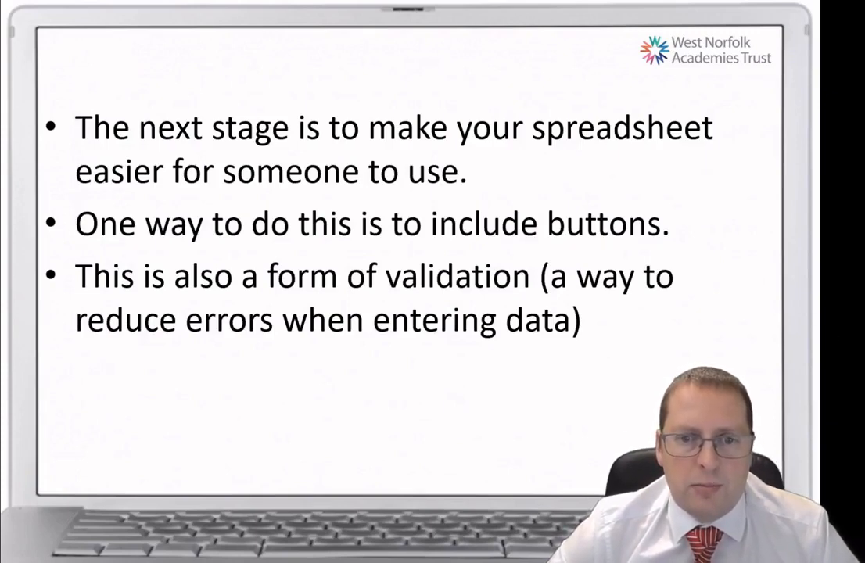
{"action": "left_click", "coordinate": [686, 362]}
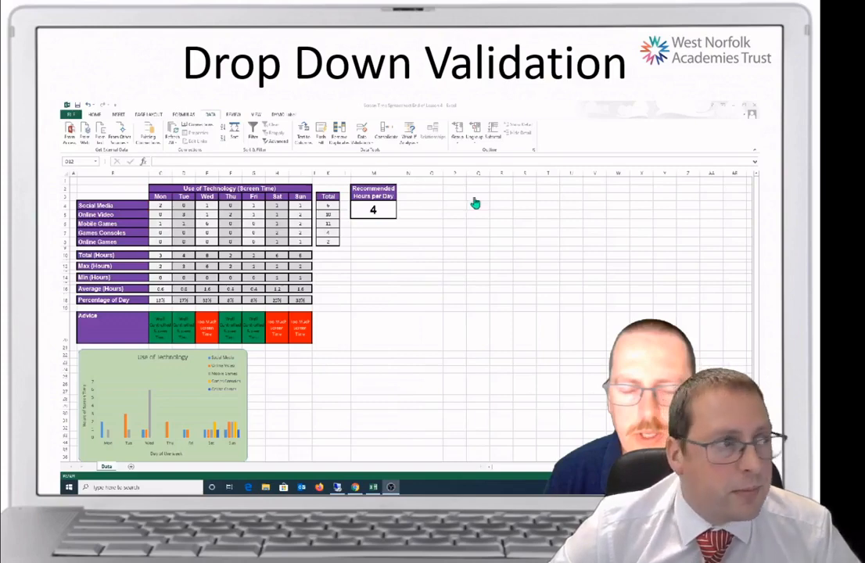
{"action": "left_click", "coordinate": [648, 70]}
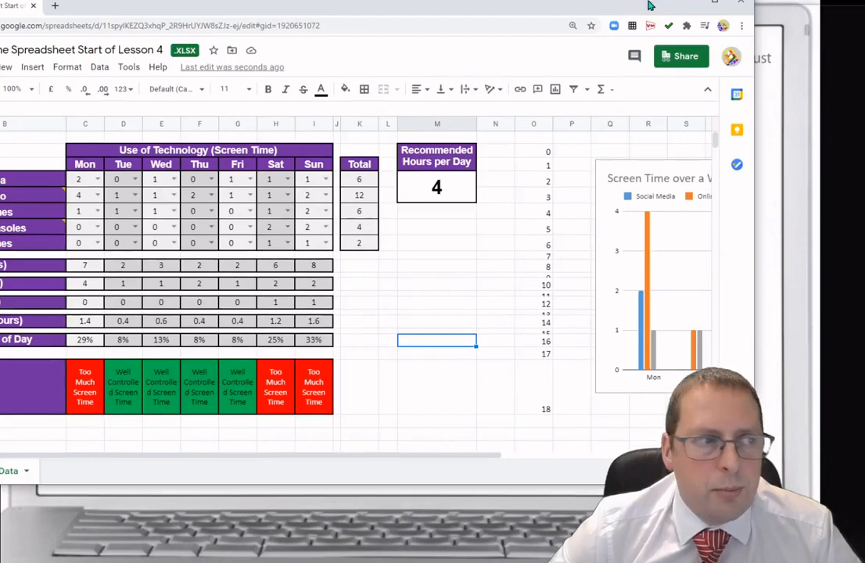
{"action": "double_click", "coordinate": [647, 7]}
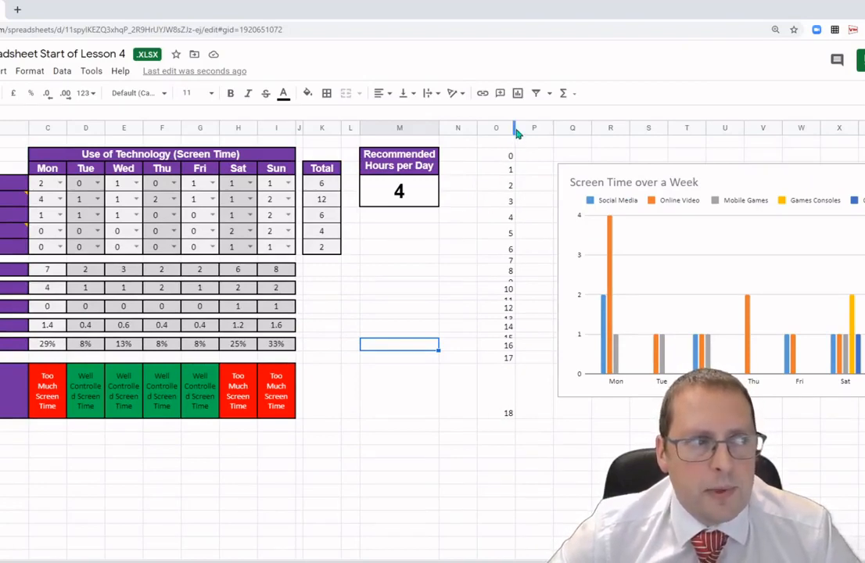
Move and enlarge the Screen Time over a Week chart so it sits lower and clear of column O.
{"action": "mouse_move", "coordinate": [515, 129]}
{"action": "left_mouse_down"}
{"action": "mouse_move", "coordinate": [479, 127]}
{"action": "mouse_move", "coordinate": [518, 129]}
{"action": "mouse_move", "coordinate": [510, 129]}
{"action": "left_mouse_up"}
{"action": "left_click", "coordinate": [609, 426]}
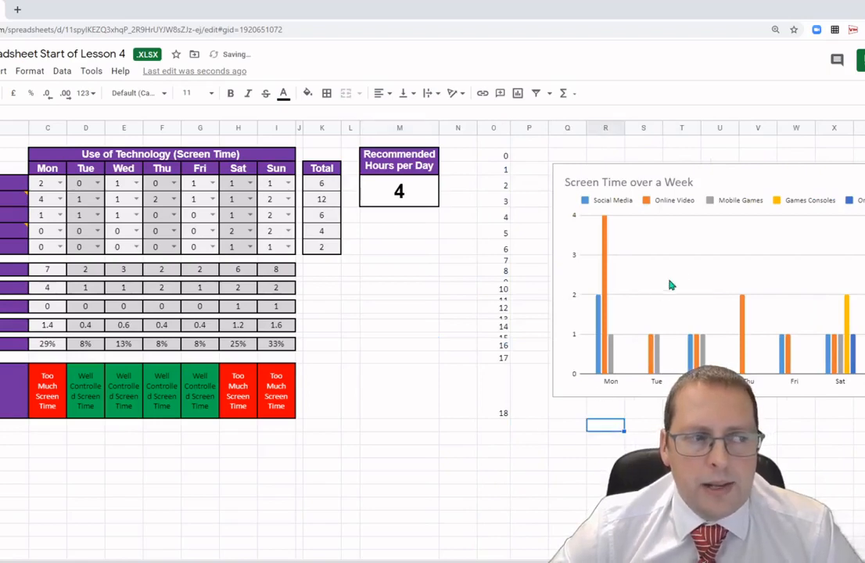
{"action": "left_click", "coordinate": [788, 175]}
{"action": "left_click_drag", "start_coordinate": [799, 169], "coordinate": [700, 152]}
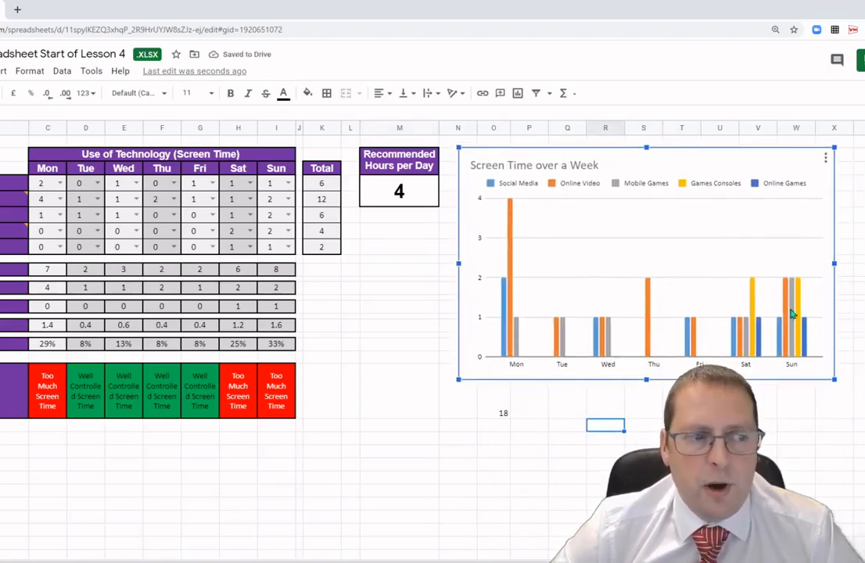
{"action": "left_click_drag", "start_coordinate": [836, 381], "coordinate": [852, 429]}
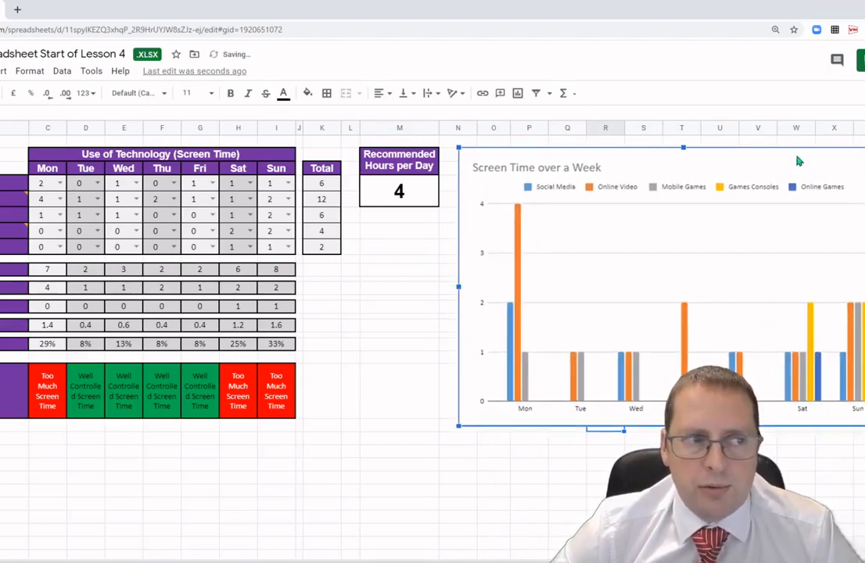
{"action": "left_click_drag", "start_coordinate": [524, 157], "coordinate": [526, 242]}
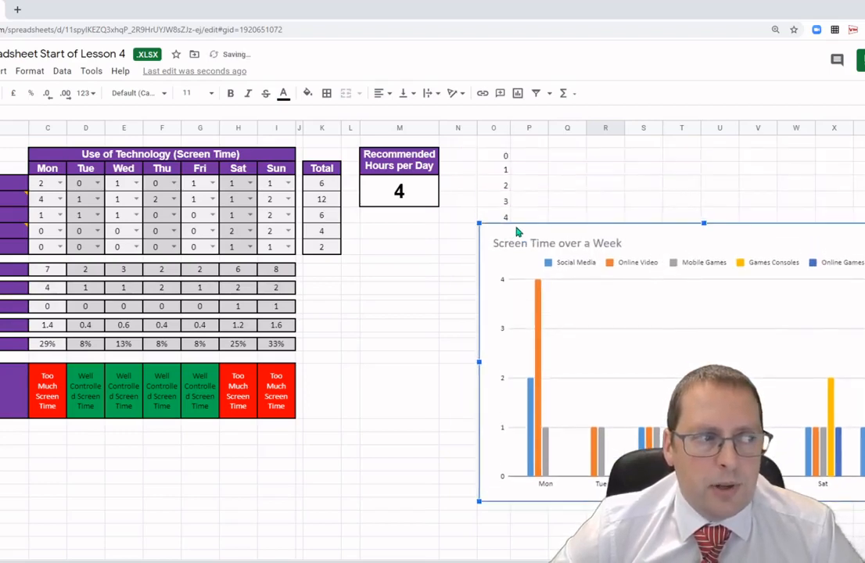
{"action": "left_click_drag", "start_coordinate": [479, 224], "coordinate": [539, 260]}
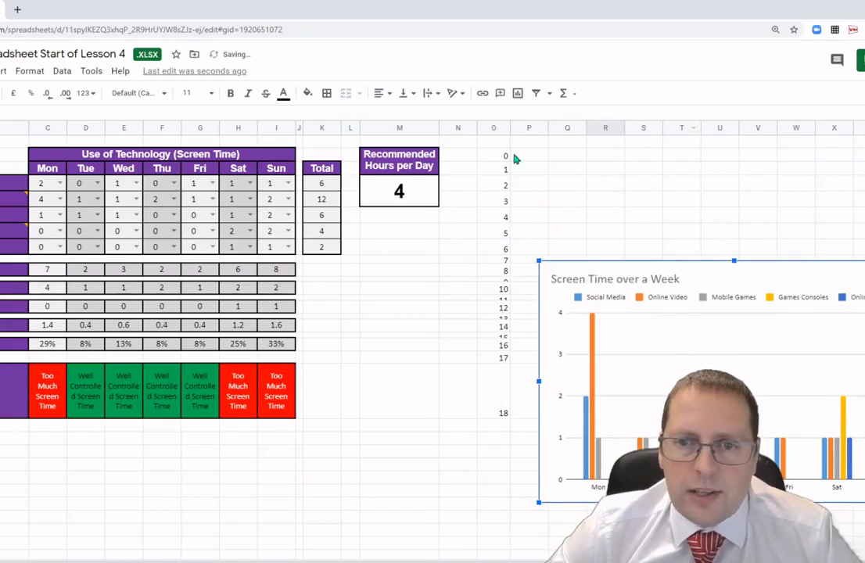
Hide the hour list by setting the font colour of cells O2:O20 to white.
{"action": "left_click_drag", "start_coordinate": [505, 156], "coordinate": [505, 217]}
{"action": "left_click_drag", "start_coordinate": [505, 327], "coordinate": [507, 454]}
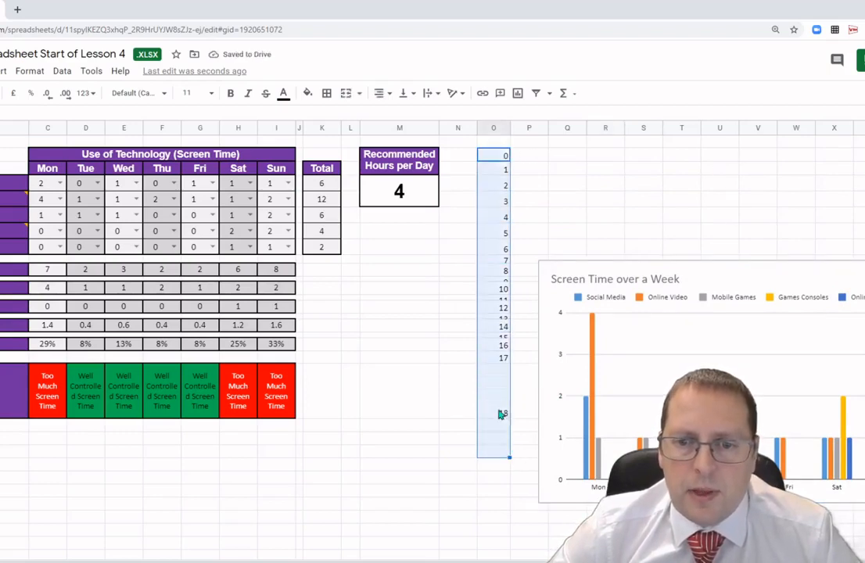
{"action": "left_click", "coordinate": [283, 93]}
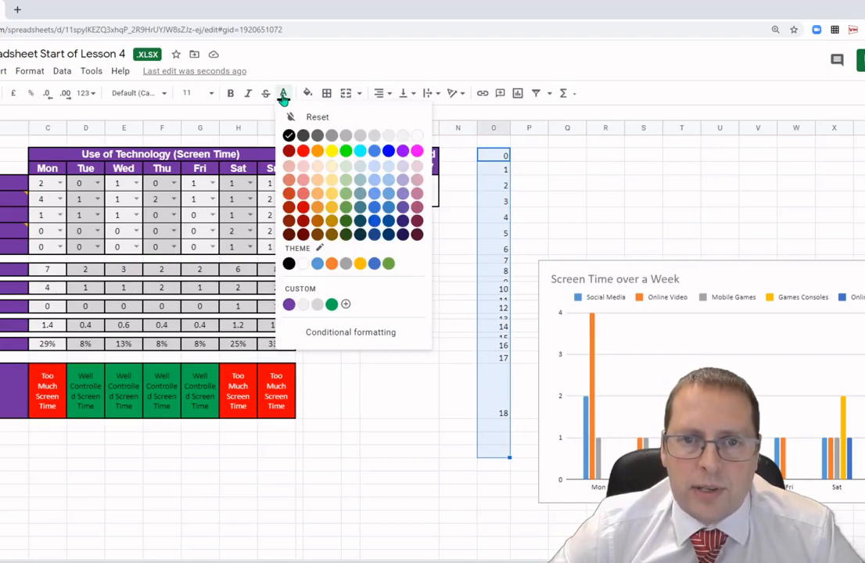
{"action": "left_click", "coordinate": [417, 136]}
{"action": "left_click", "coordinate": [593, 186]}
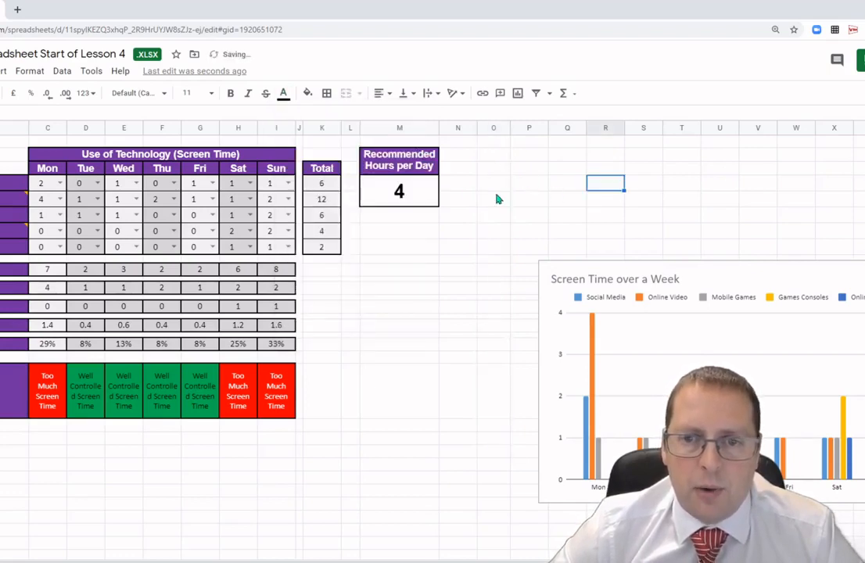
Reposition the chart beside the Recommended Hours box, covering the hidden list in column O.
{"action": "left_click", "coordinate": [715, 278]}
{"action": "left_click_drag", "start_coordinate": [714, 272], "coordinate": [626, 147]}
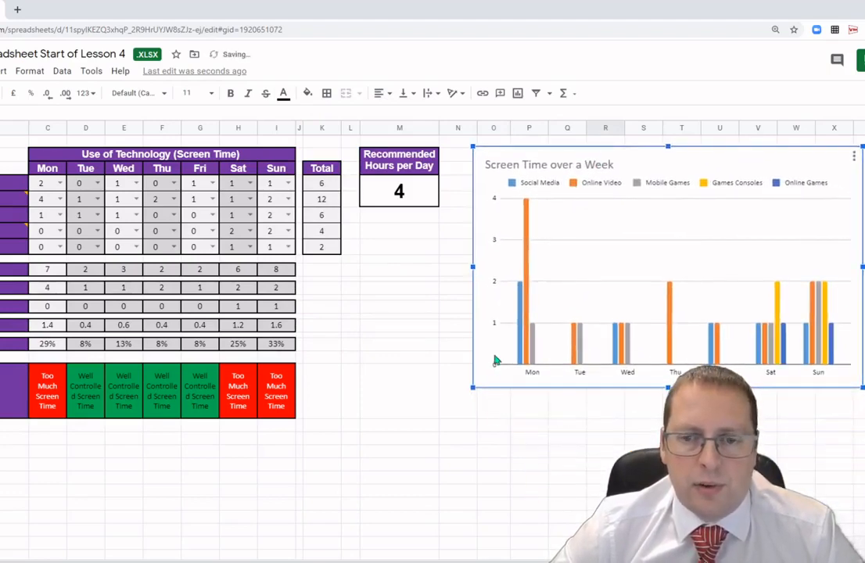
{"action": "left_click", "coordinate": [490, 429]}
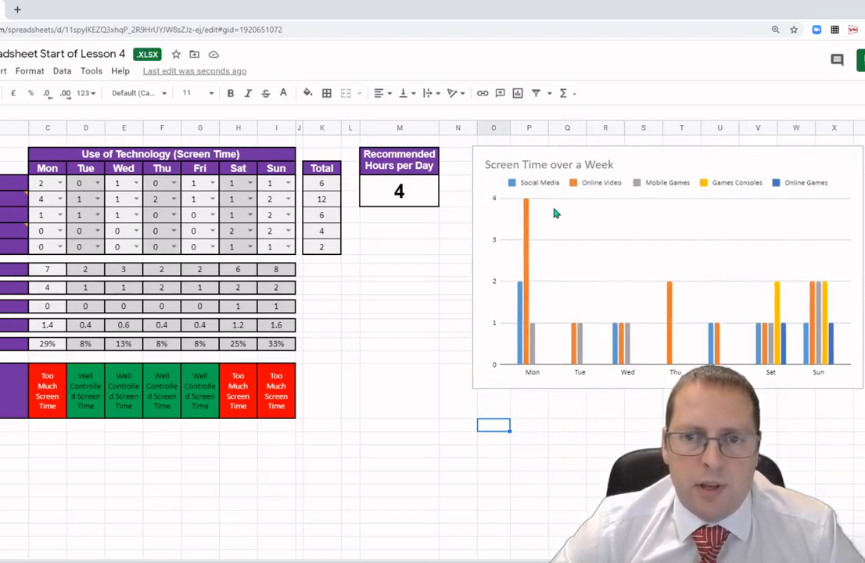
{"action": "left_click", "coordinate": [540, 156]}
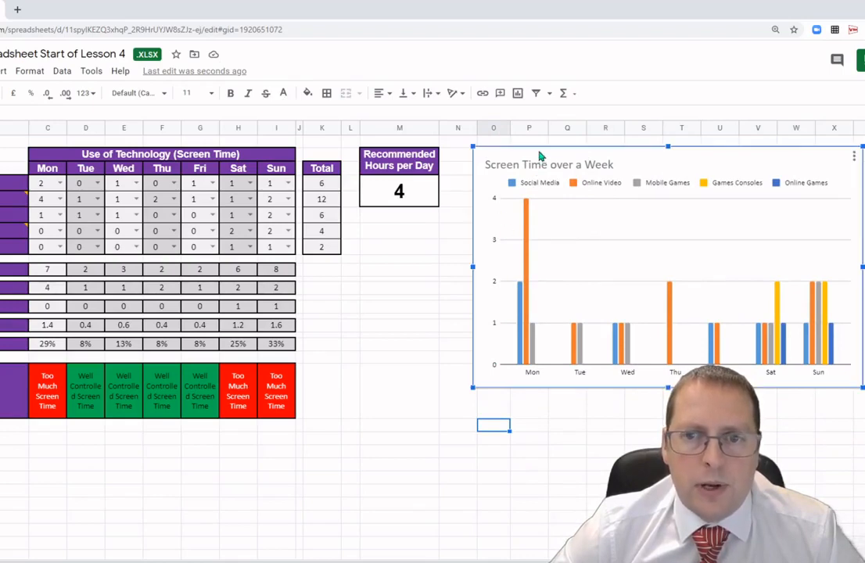
{"action": "left_click_drag", "start_coordinate": [540, 156], "coordinate": [605, 199]}
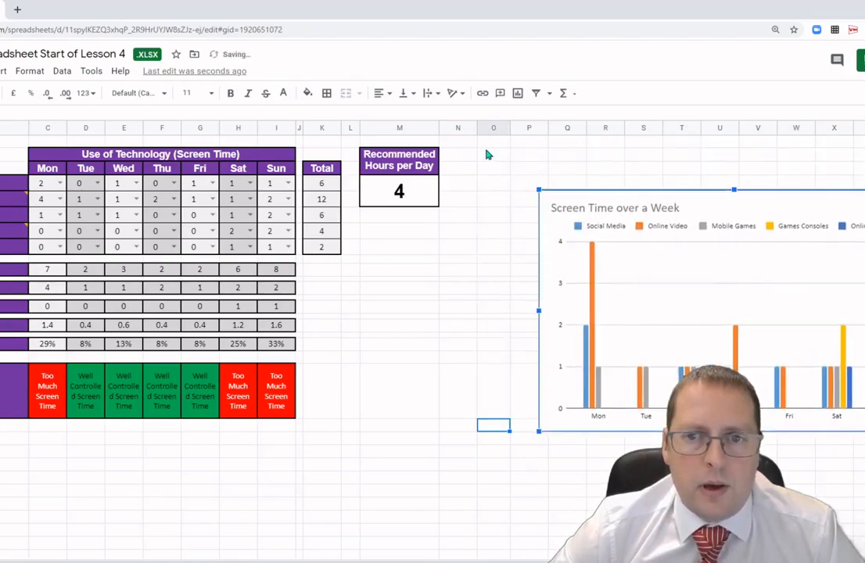
Use the drop-down list to set Tuesday's Social Media hours to 3.
{"action": "left_click", "coordinate": [501, 159]}
{"action": "left_click", "coordinate": [498, 187]}
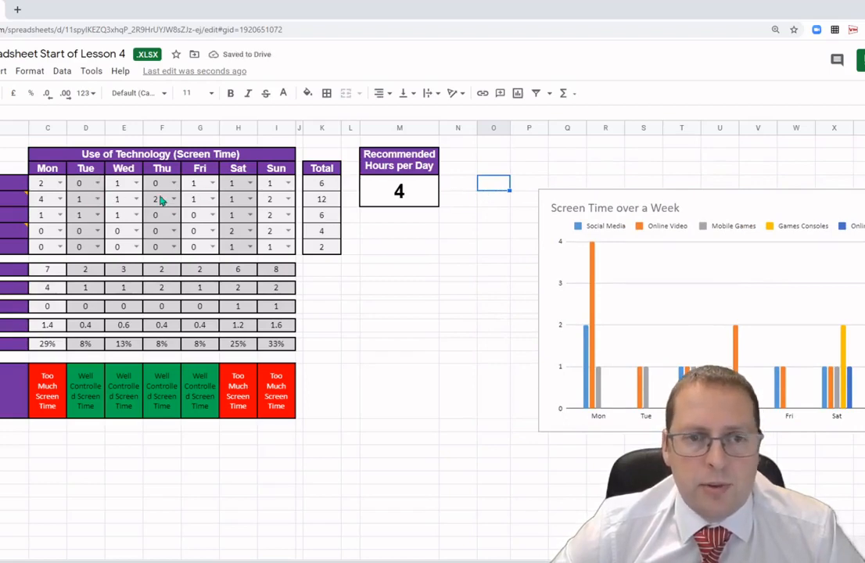
{"action": "left_click", "coordinate": [98, 184]}
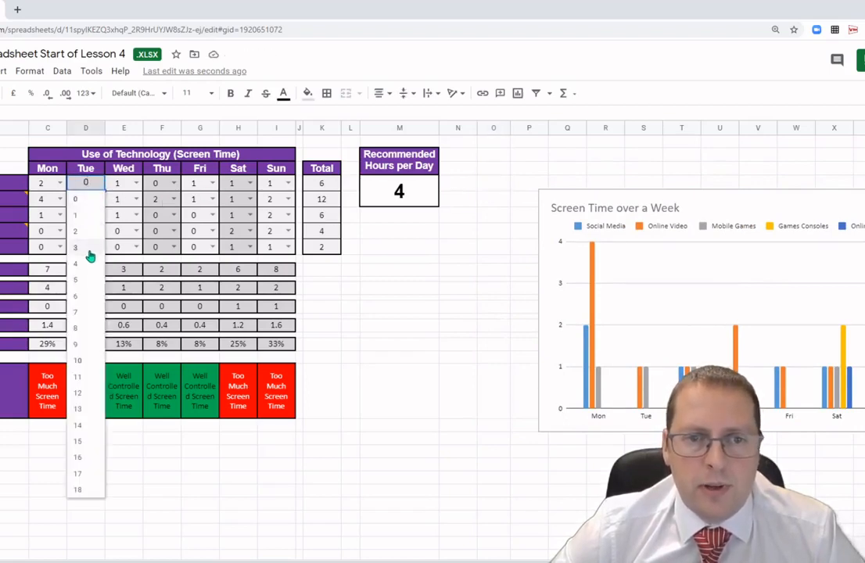
{"action": "left_click", "coordinate": [91, 254]}
{"action": "left_click", "coordinate": [452, 308]}
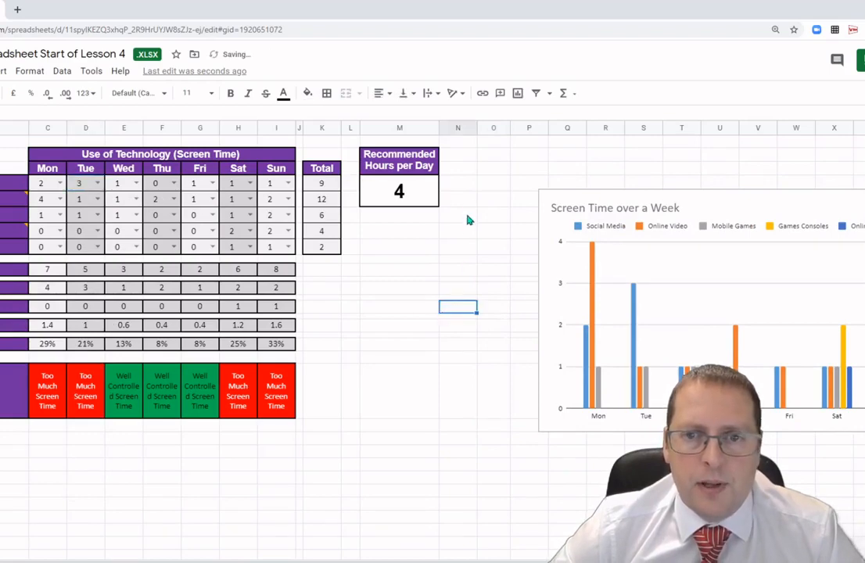
Reveal the hidden hour list by setting the font colour of the column N–O range to dark grey.
{"action": "left_click_drag", "start_coordinate": [473, 154], "coordinate": [504, 408]}
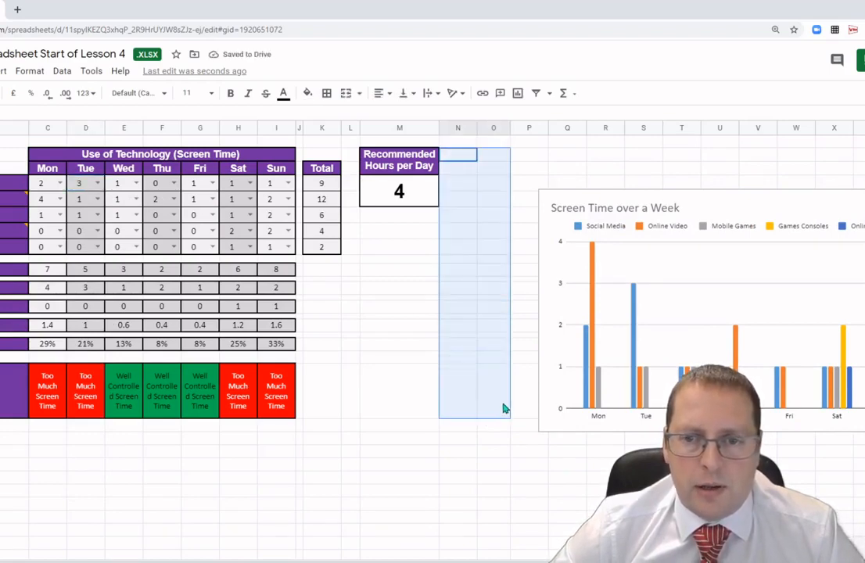
{"action": "left_click", "coordinate": [284, 93]}
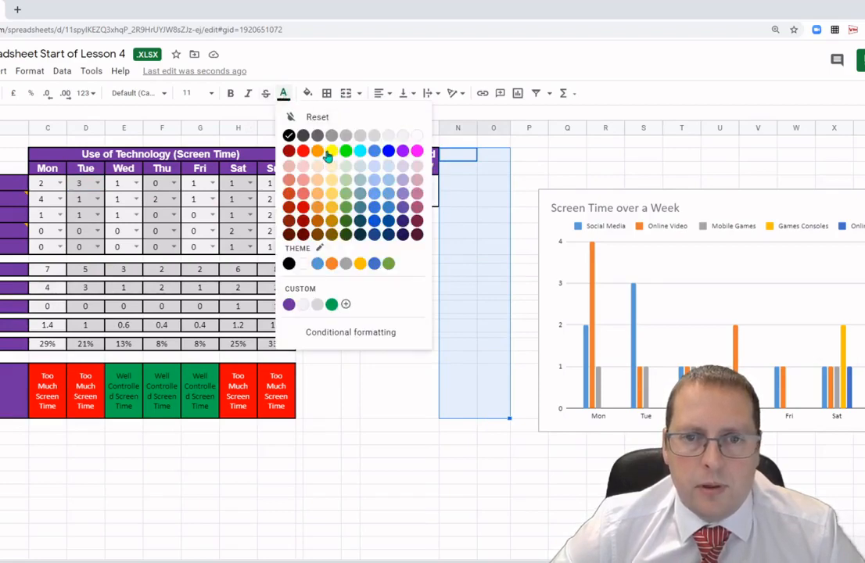
{"action": "left_click", "coordinate": [302, 138]}
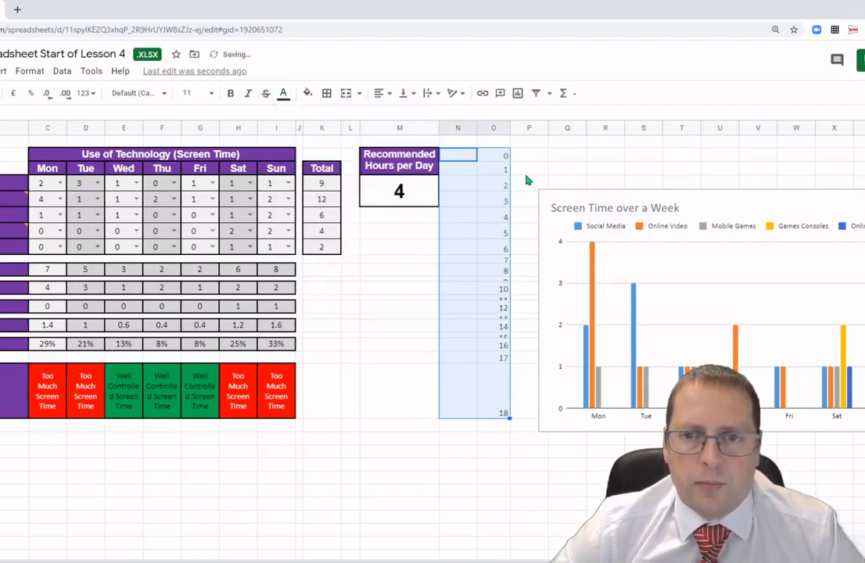
Remove the 3 from the hour list in column O and open Wednesday's Social Media drop-down to check the options.
{"action": "left_click", "coordinate": [526, 169]}
{"action": "left_click", "coordinate": [497, 205]}
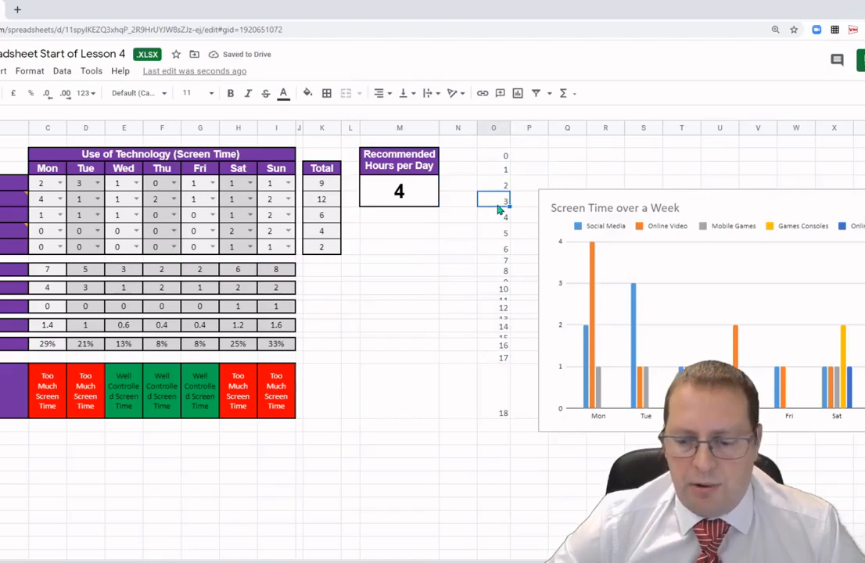
{"action": "left_click", "coordinate": [565, 169]}
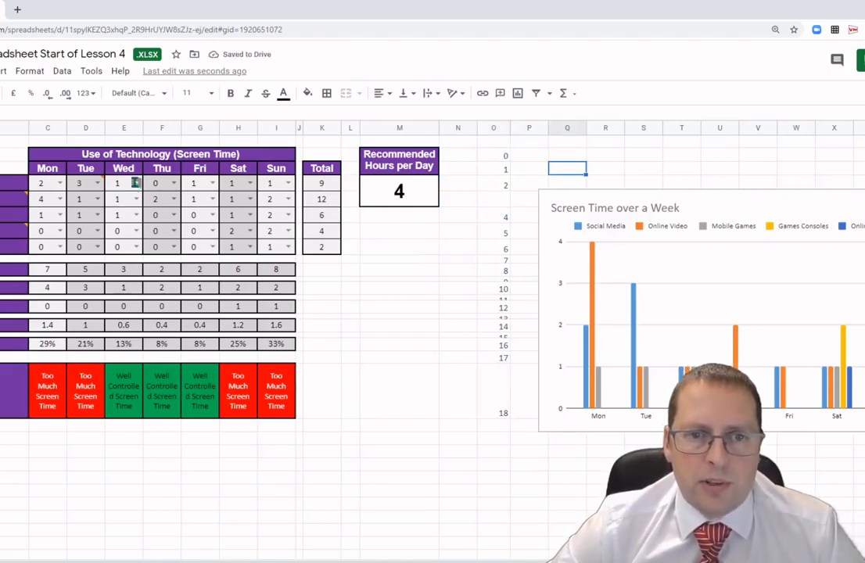
{"action": "left_click", "coordinate": [122, 183]}
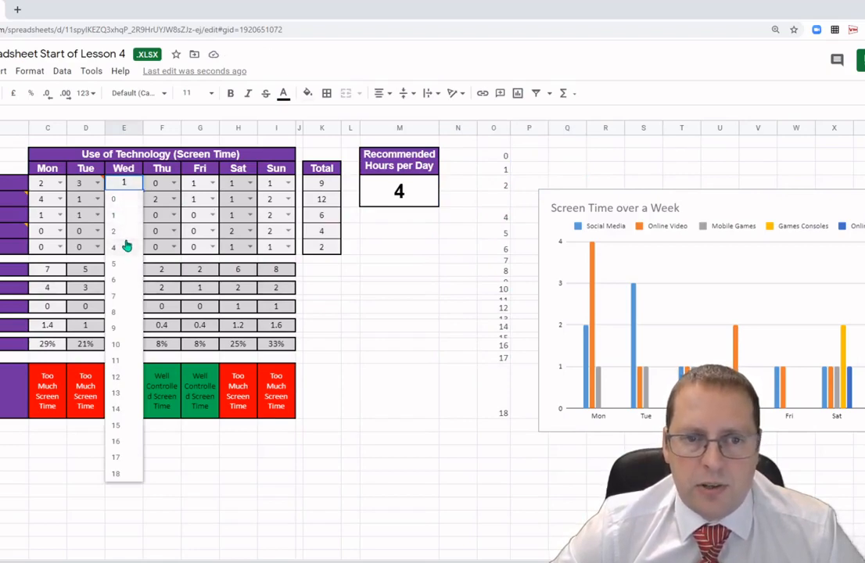
Re-enter 3 in the emptied hour list cell in column O.
{"action": "left_click", "coordinate": [496, 205]}
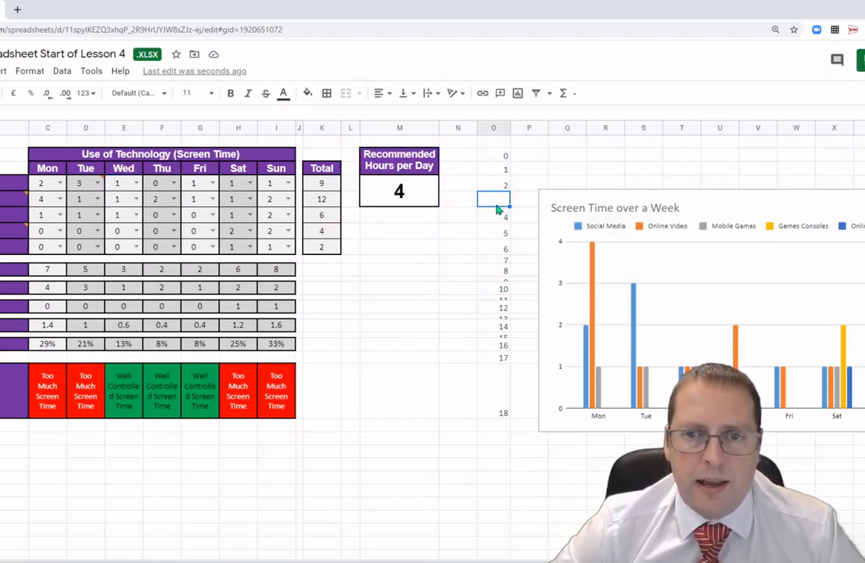
{"action": "type", "text": "3"}
{"action": "left_click", "coordinate": [487, 279]}
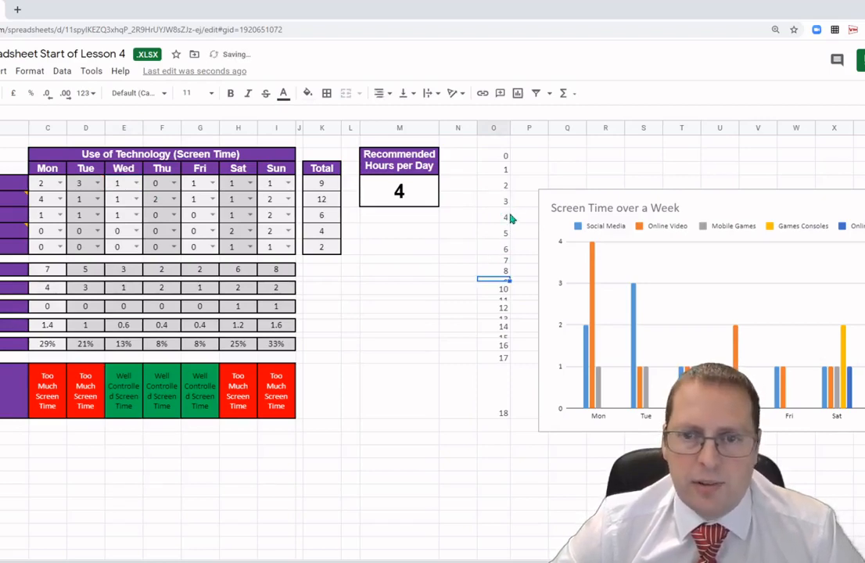
Hide the hour list again by setting the font colour of column O's list cells to white.
{"action": "left_click_drag", "start_coordinate": [498, 159], "coordinate": [492, 404]}
{"action": "left_click", "coordinate": [284, 93]}
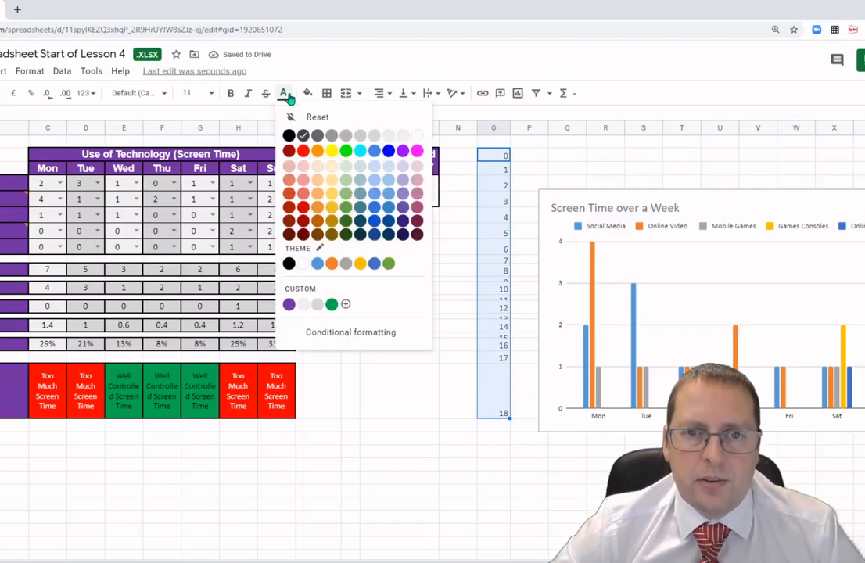
{"action": "left_click", "coordinate": [415, 136]}
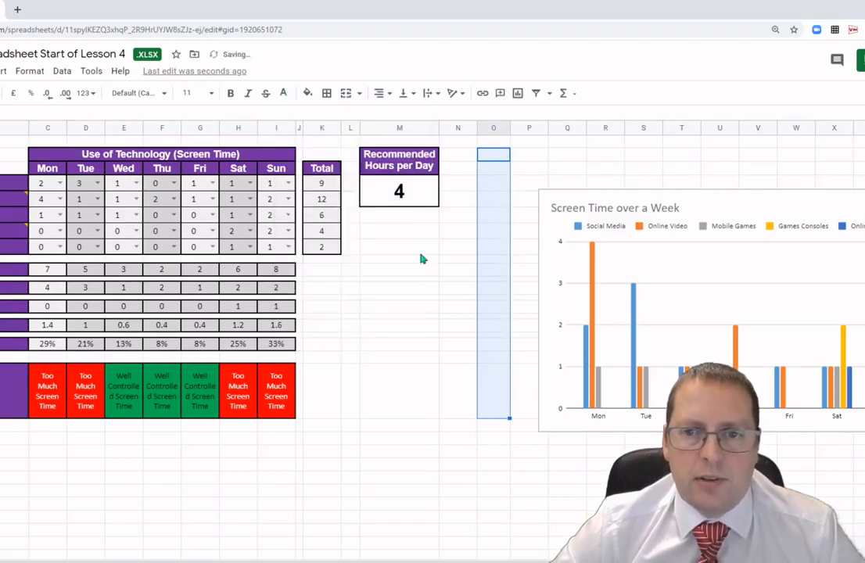
{"action": "left_click", "coordinate": [399, 357]}
Move the Screen Time over a Week chart up so its top lines up with the table's title row.
{"action": "left_click", "coordinate": [568, 240]}
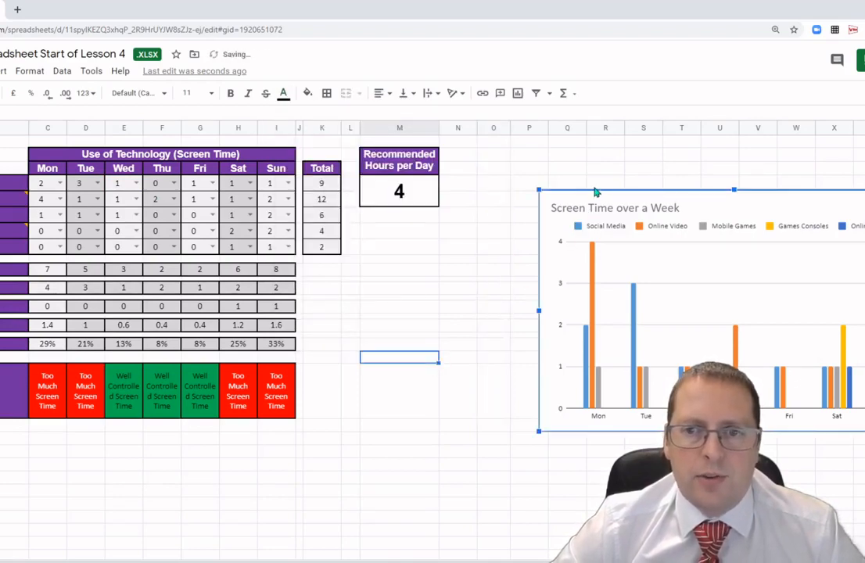
{"action": "left_click_drag", "start_coordinate": [580, 191], "coordinate": [521, 148]}
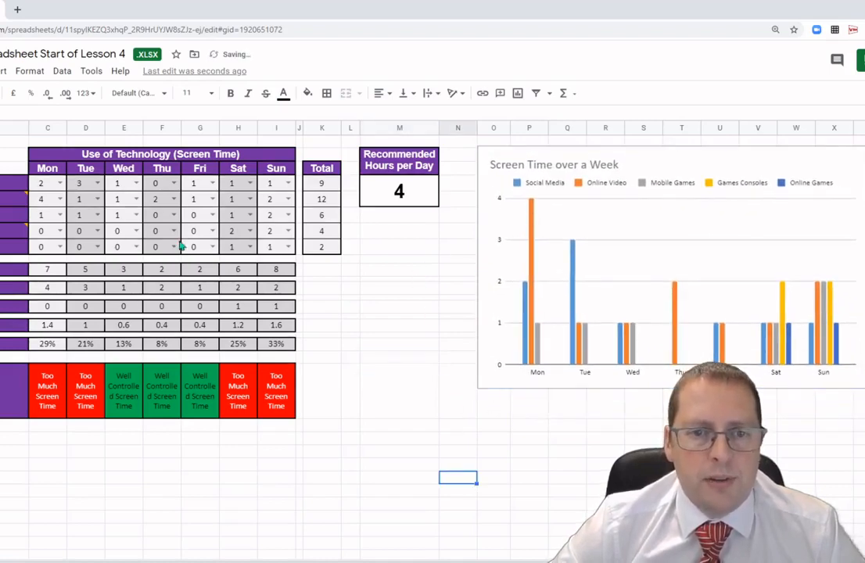
Use the drop-down list to set Thursday's Mobile Games hours to 2.
{"action": "left_click", "coordinate": [174, 215]}
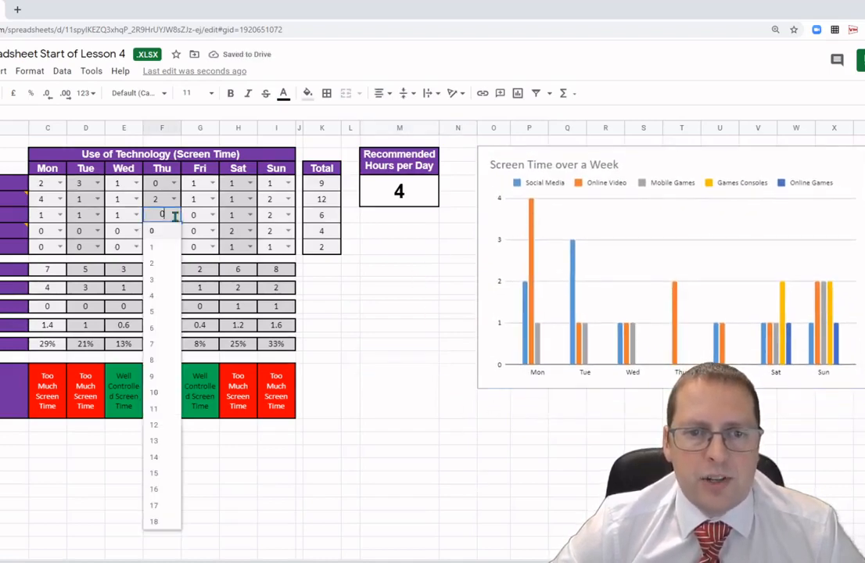
{"action": "left_click", "coordinate": [165, 267]}
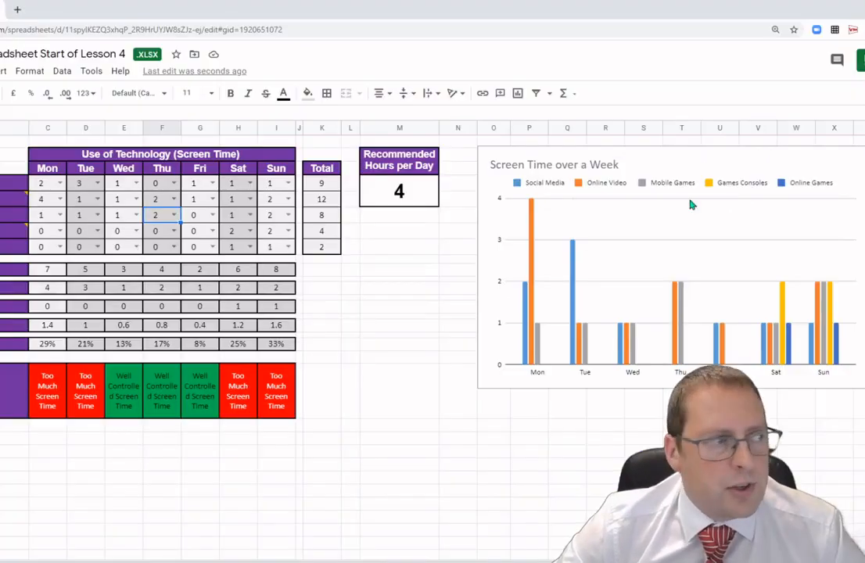
Insert a column beside the category labels, then delete that column again.
{"action": "mouse_move", "coordinate": [12, 201]}
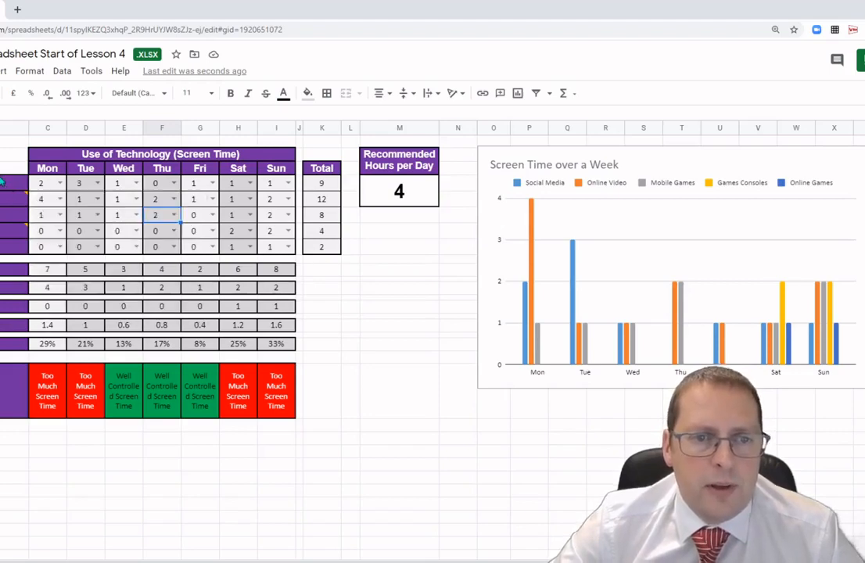
{"action": "left_click", "coordinate": [348, 389]}
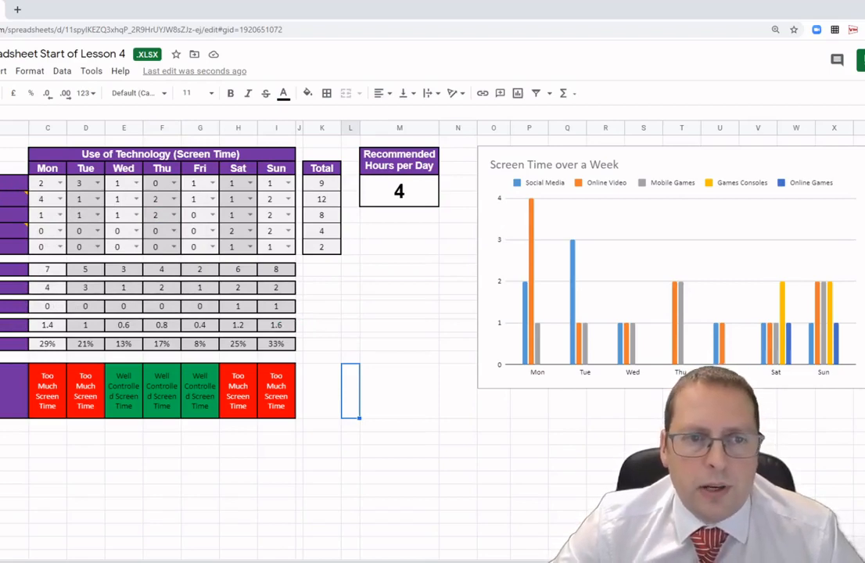
{"action": "left_click", "coordinate": [9, 183]}
{"action": "right_click", "coordinate": [27, 189]}
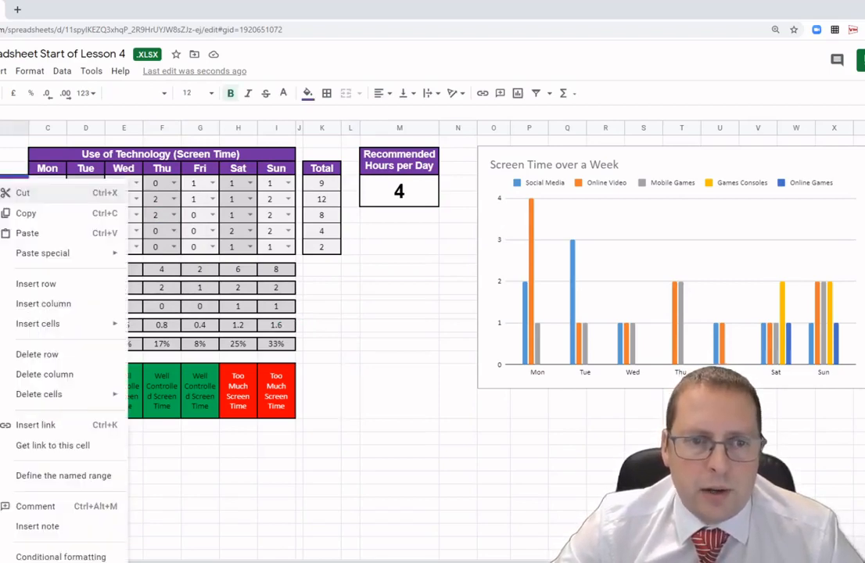
{"action": "left_click", "coordinate": [47, 312]}
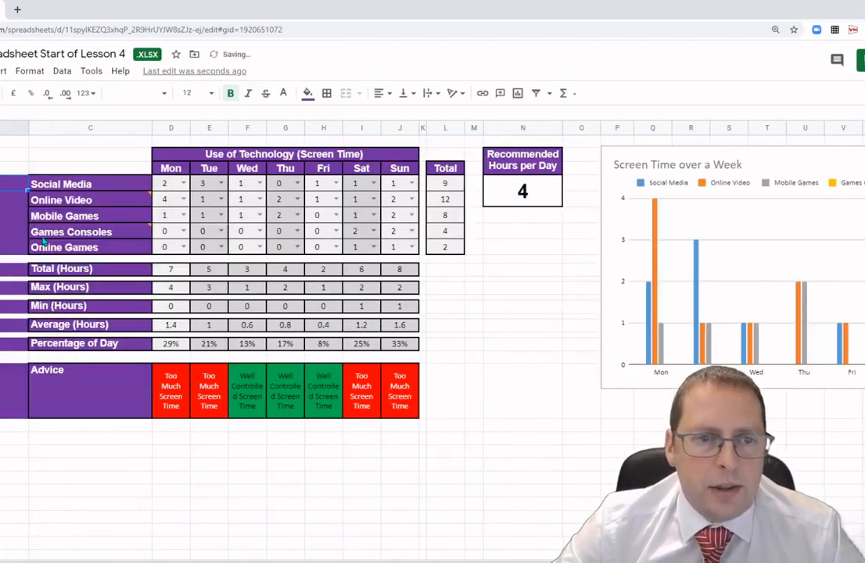
{"action": "mouse_move", "coordinate": [44, 242]}
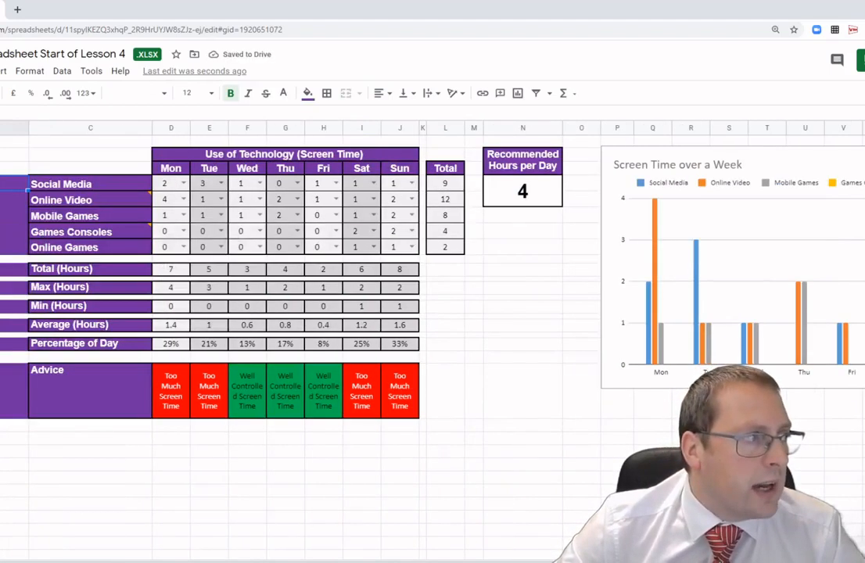
{"action": "left_click", "coordinate": [501, 335]}
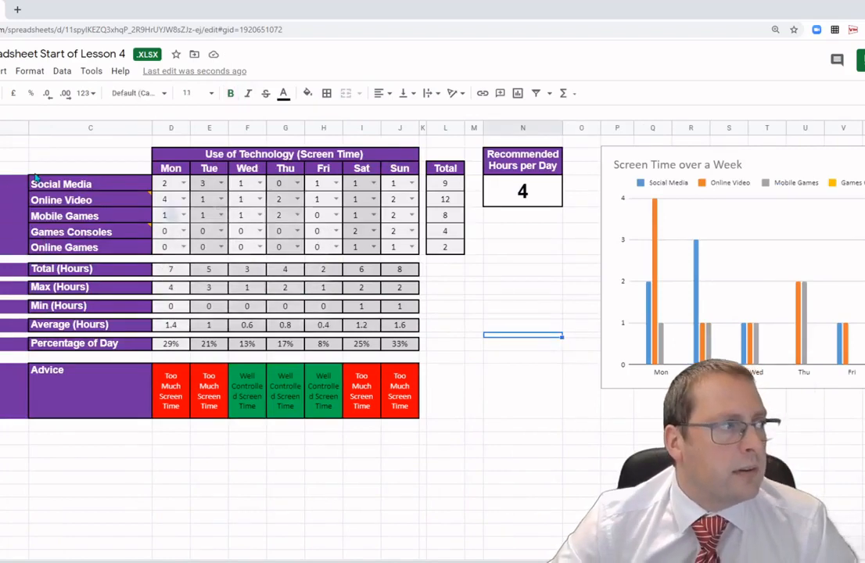
{"action": "right_click", "coordinate": [4, 129]}
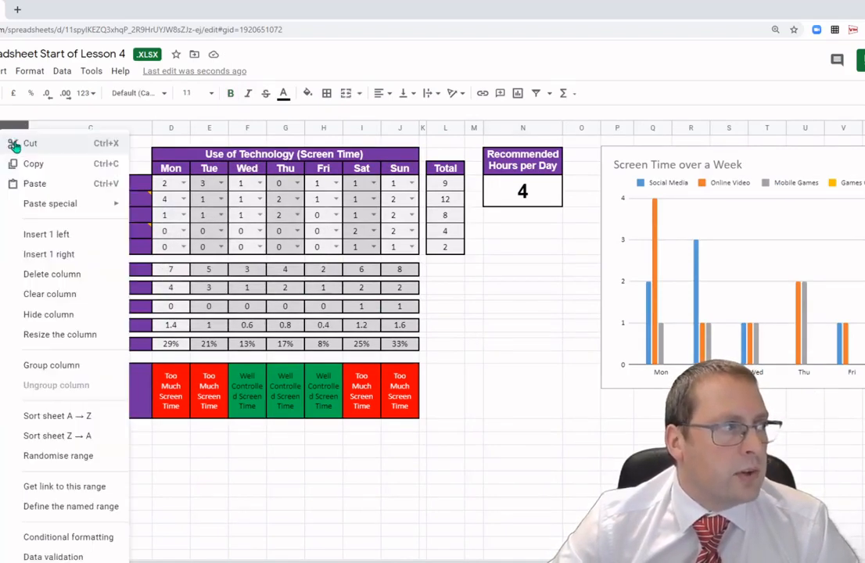
{"action": "left_click", "coordinate": [54, 275]}
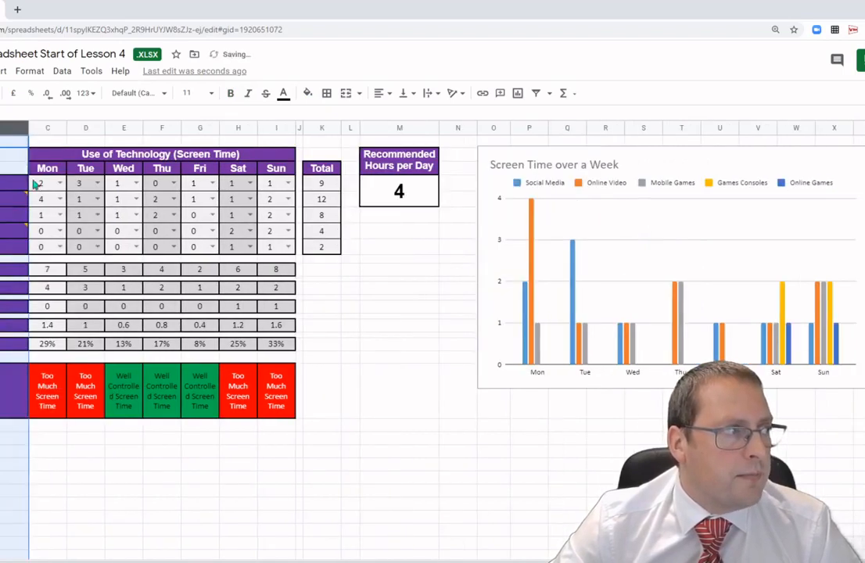
Add a comment reading Facebook TikTok to the top of the category labels column.
{"action": "right_click", "coordinate": [2, 129]}
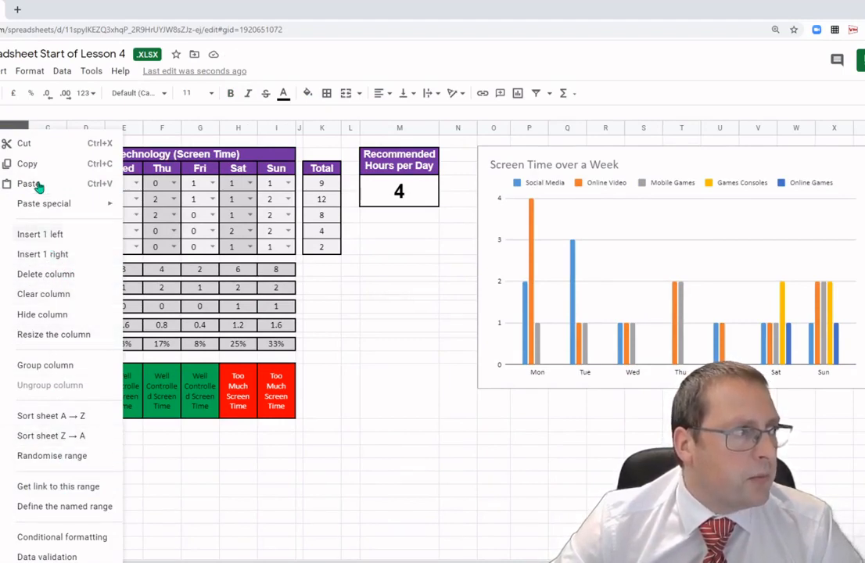
{"action": "left_click", "coordinate": [4, 71]}
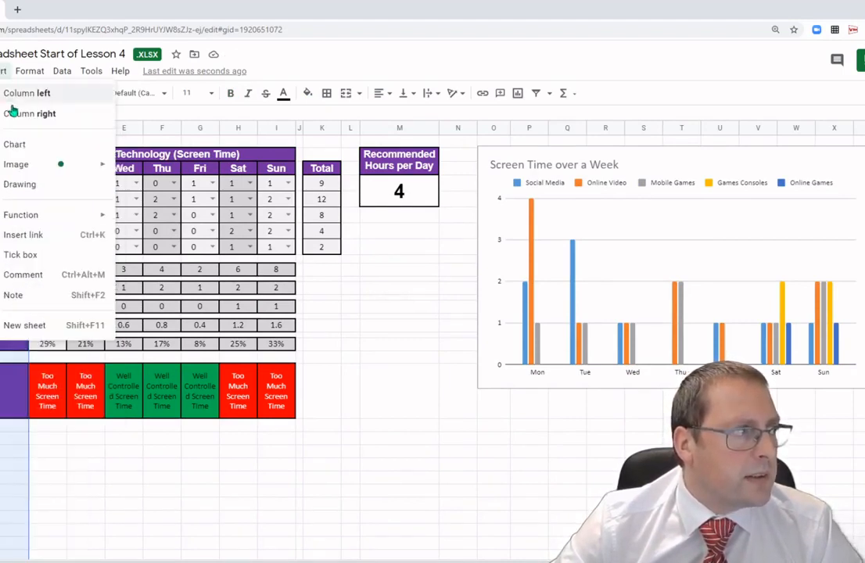
{"action": "left_click", "coordinate": [31, 275]}
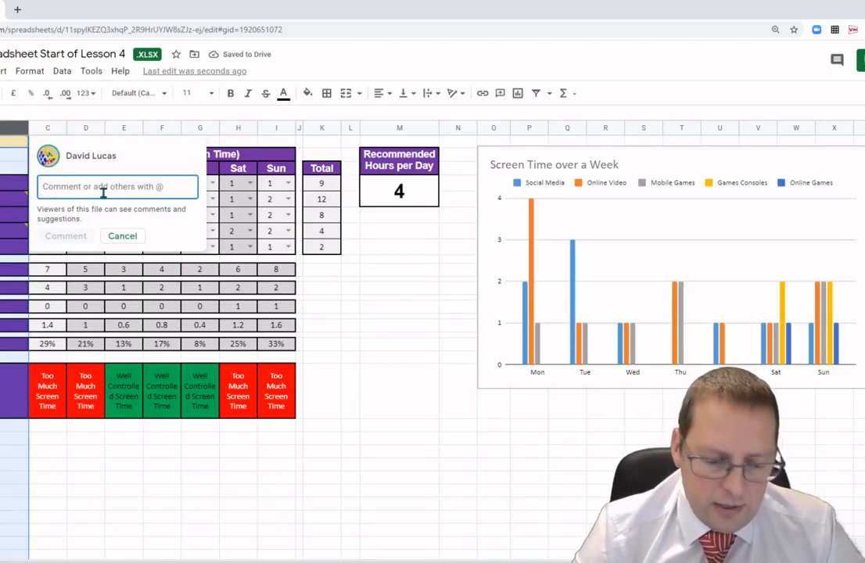
{"action": "type", "text": "I"}
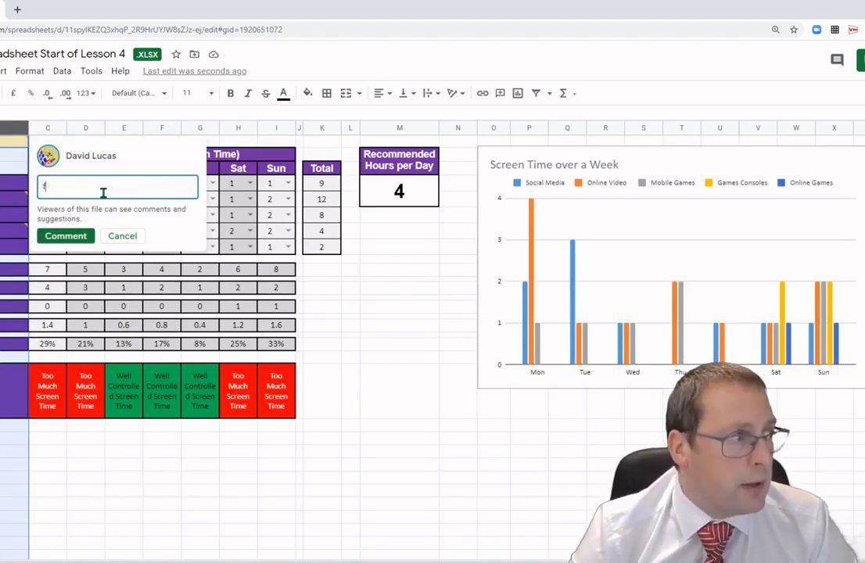
{"action": "key", "text": "BackSpace"}
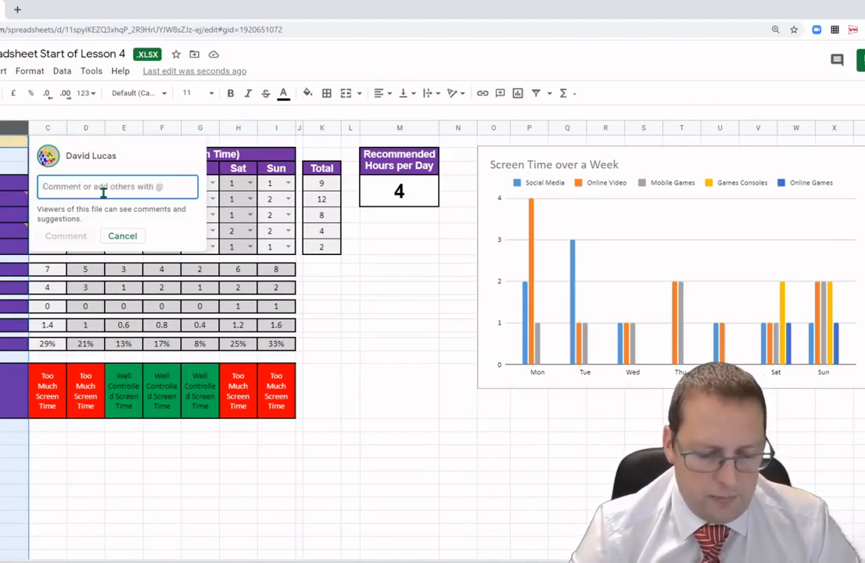
{"action": "type", "text": "Facebook TikTok"}
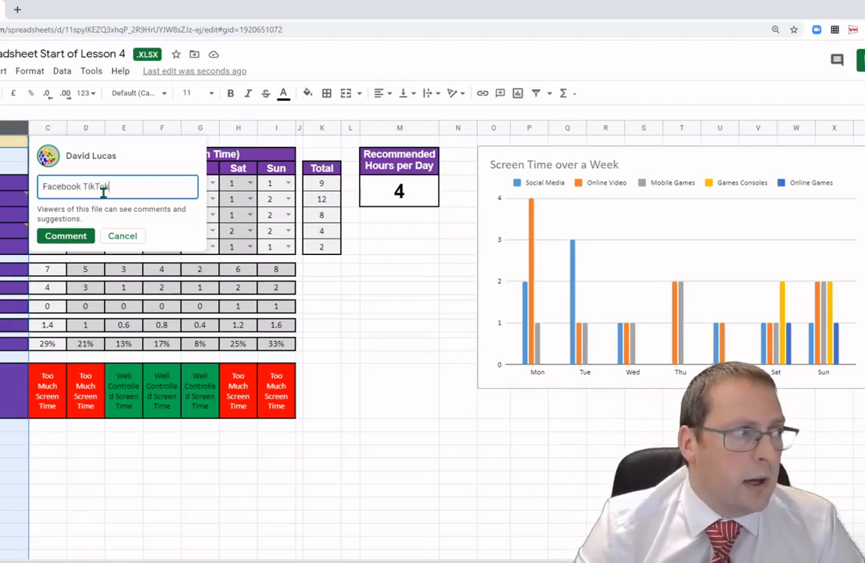
{"action": "left_click", "coordinate": [65, 236]}
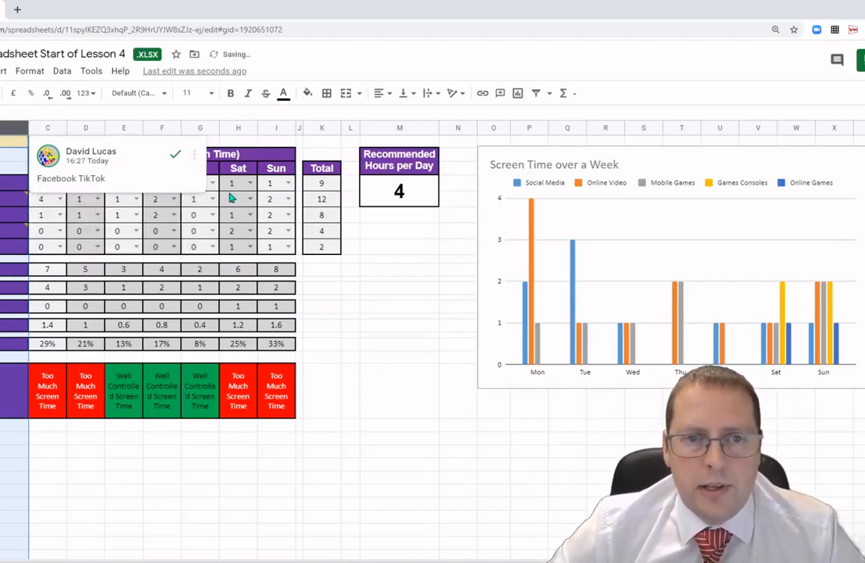
{"action": "left_click", "coordinate": [364, 326]}
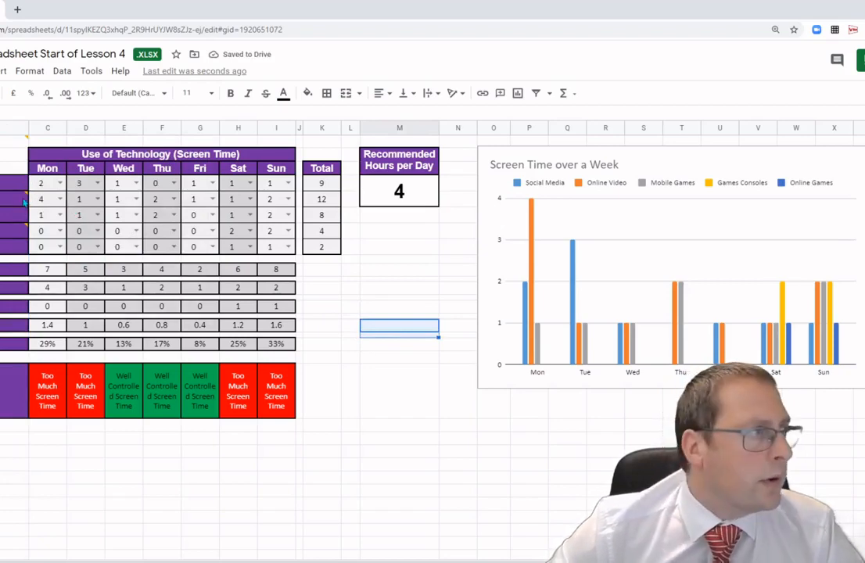
{"action": "left_click", "coordinate": [26, 183]}
{"action": "right_click", "coordinate": [23, 185]}
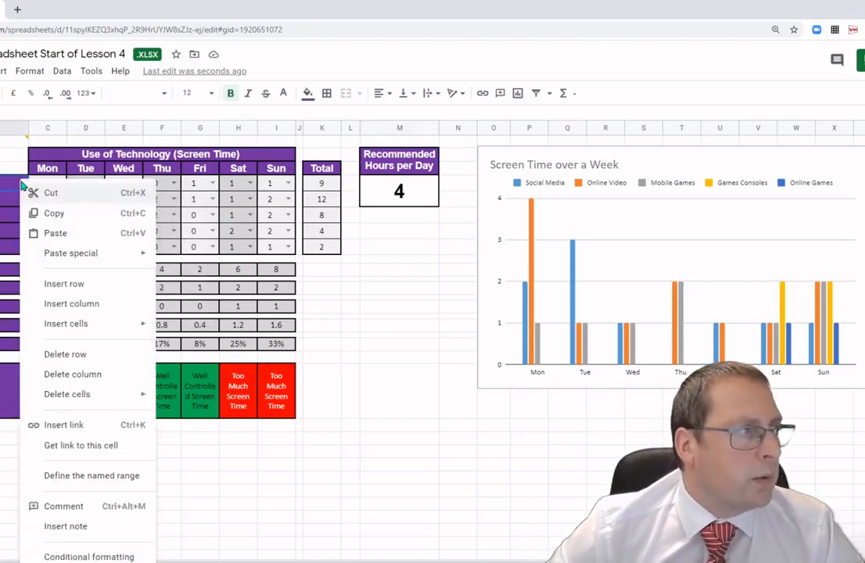
{"action": "key", "text": "Escape"}
{"action": "mouse_move", "coordinate": [22, 142]}
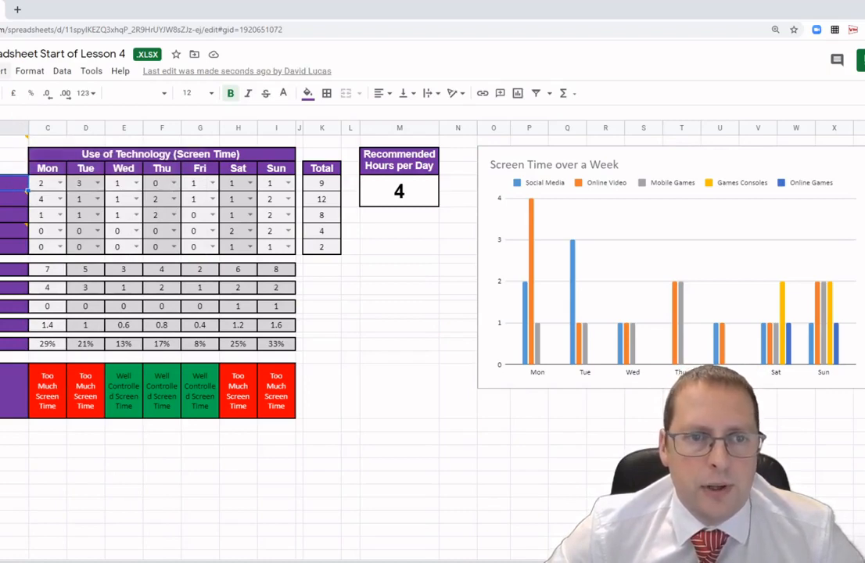
Add a comment reading Facebook Tiktok to the Social Media category label cell.
{"action": "left_click", "coordinate": [3, 70]}
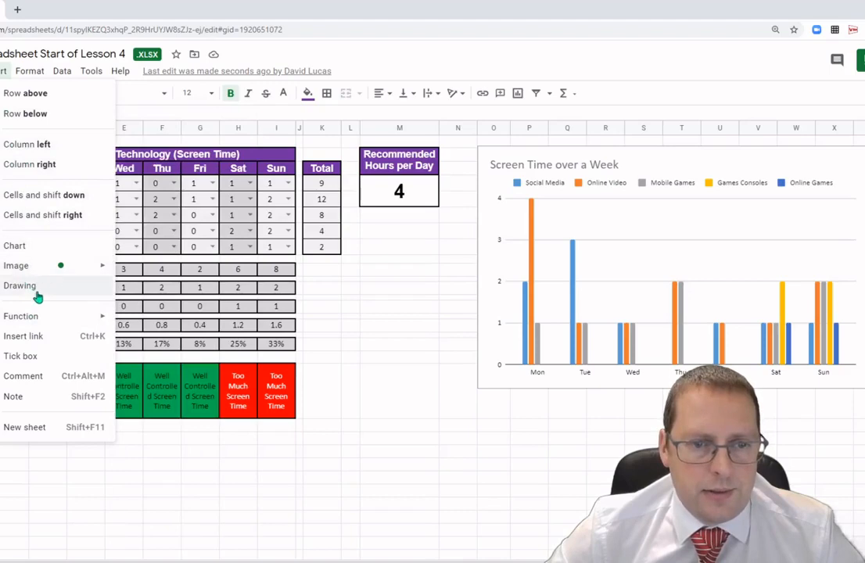
{"action": "left_click", "coordinate": [39, 382]}
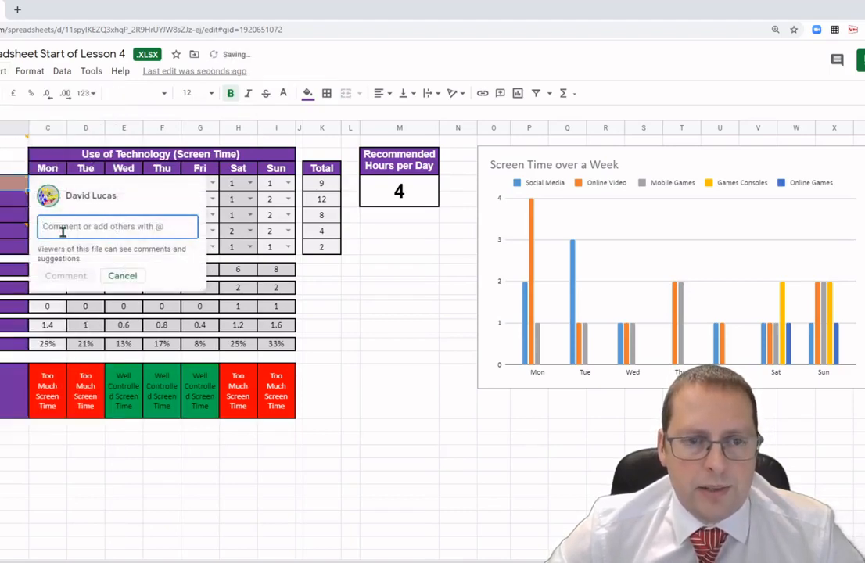
{"action": "type", "text": "Facebook Tik"}
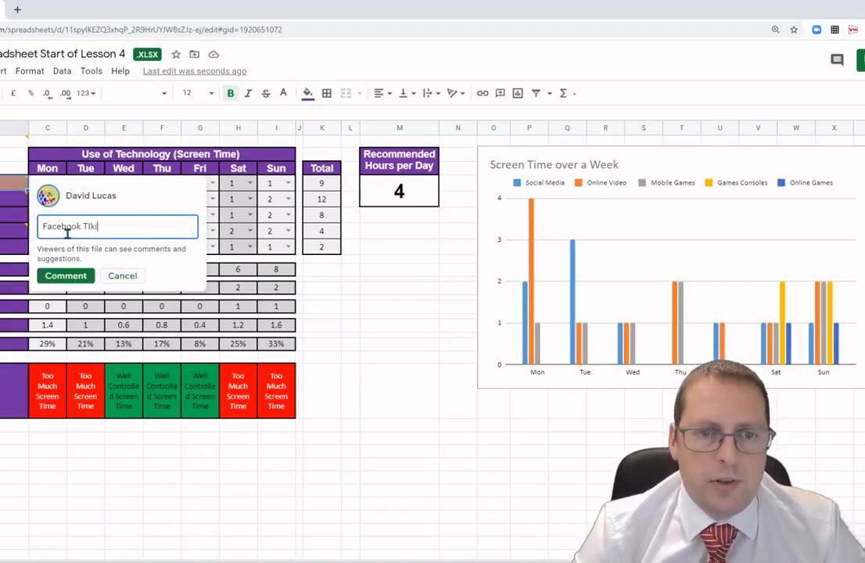
{"action": "type", "text": "tok"}
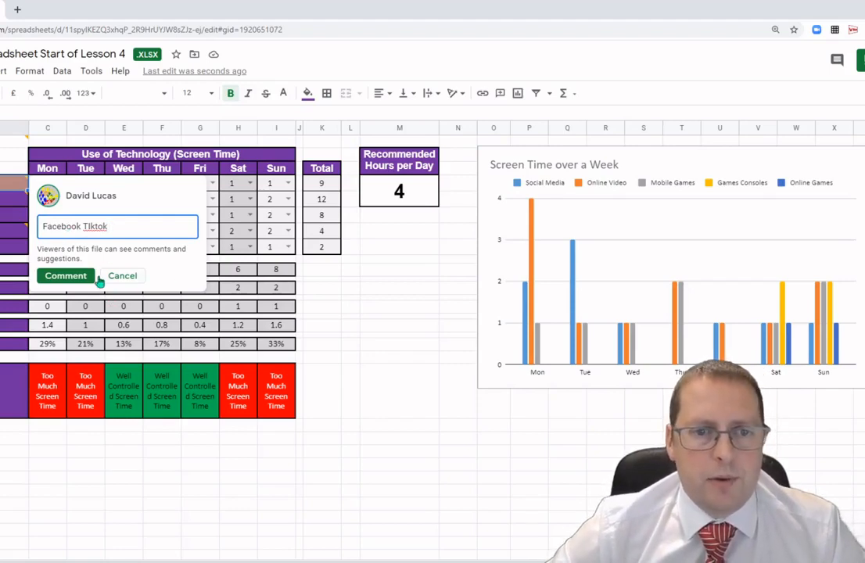
{"action": "left_click", "coordinate": [55, 276]}
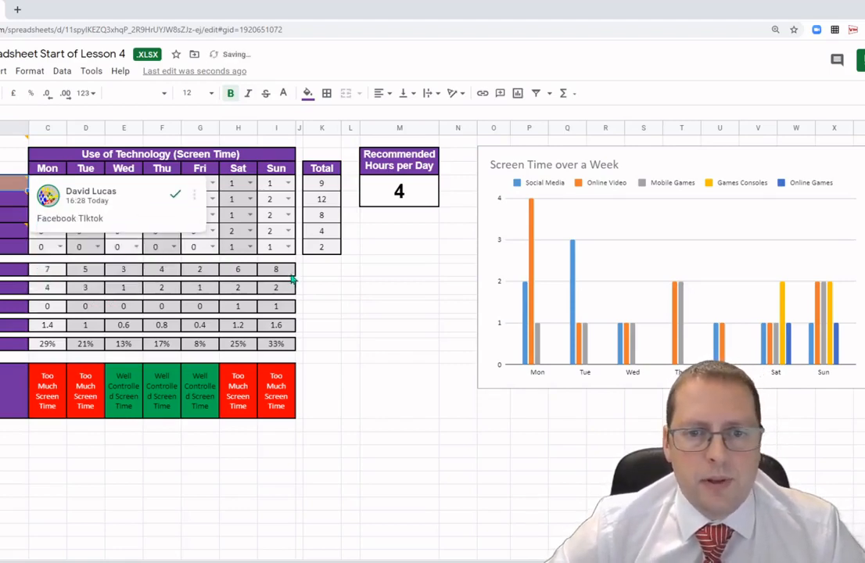
{"action": "left_click", "coordinate": [400, 306]}
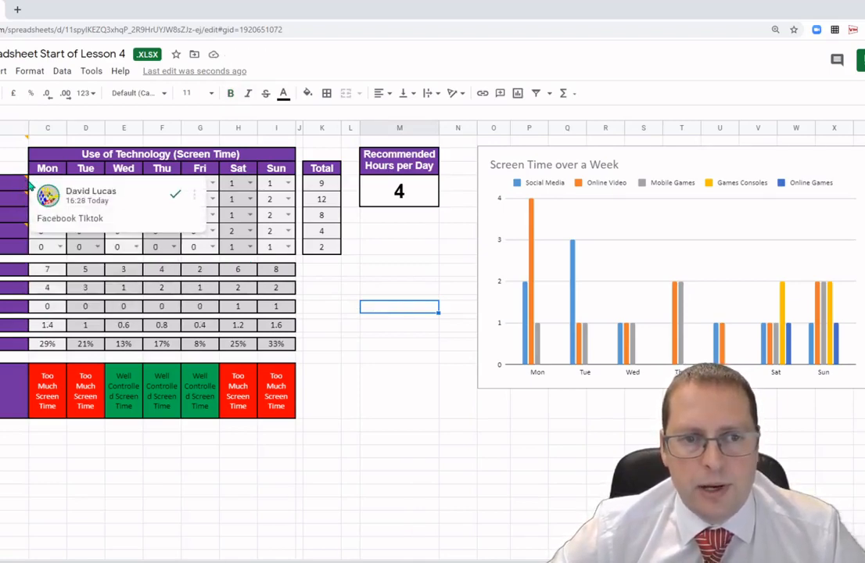
{"action": "left_click", "coordinate": [373, 401]}
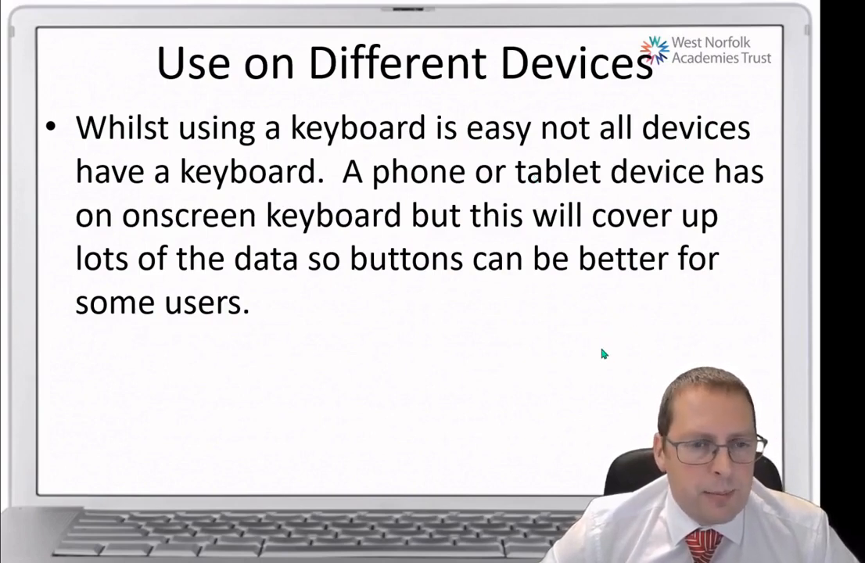
{"action": "left_click", "coordinate": [711, 342]}
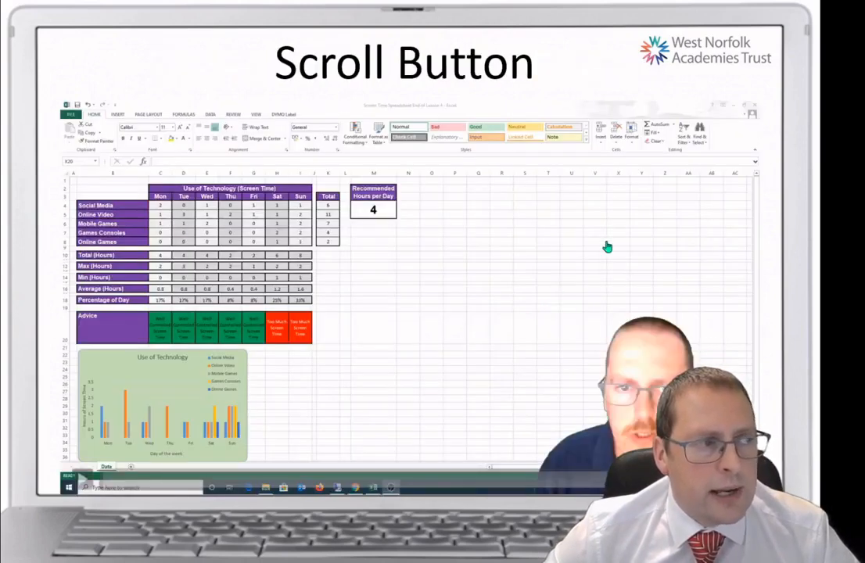
{"action": "left_click", "coordinate": [682, 91]}
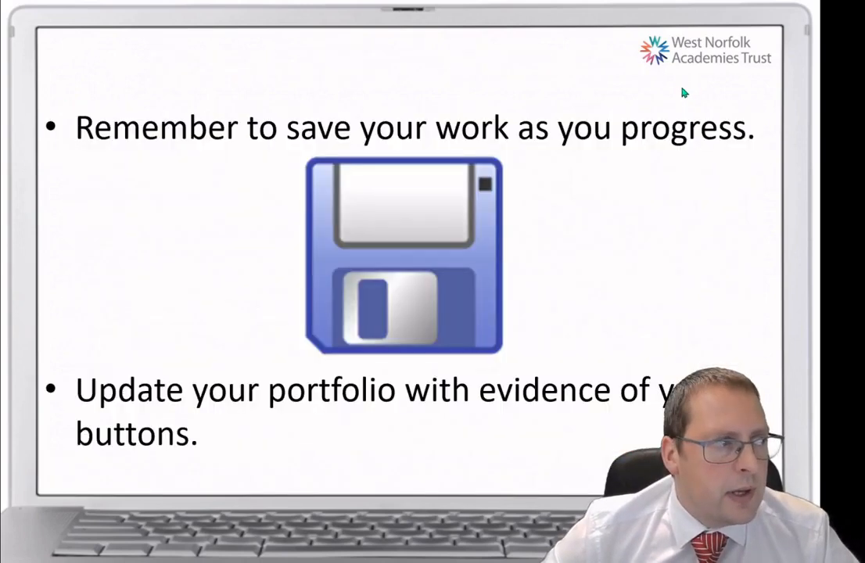
{"action": "key", "text": "Left"}
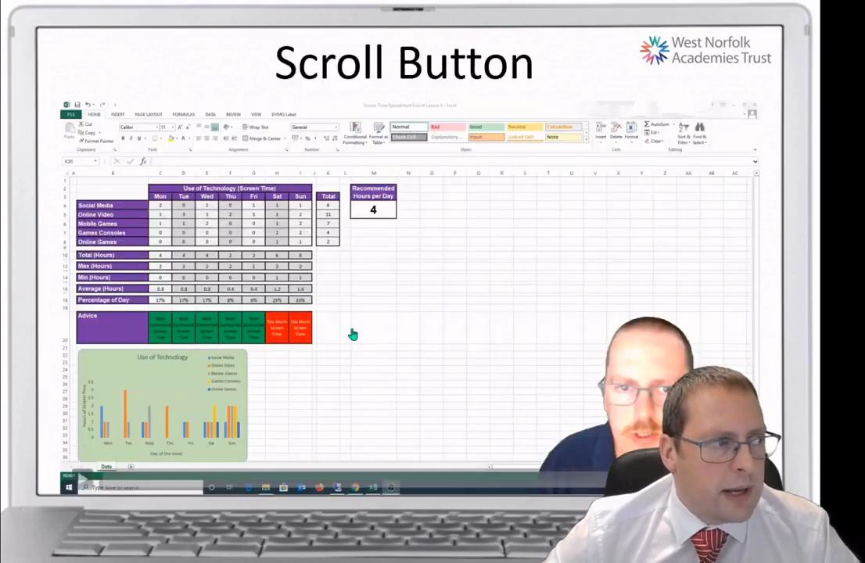